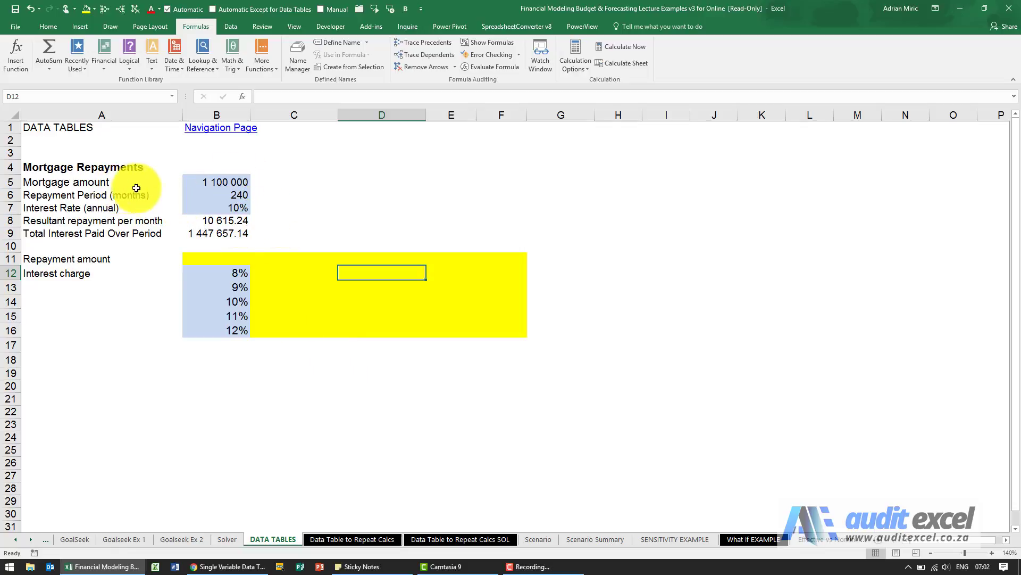
Examine the mortgage inputs, the repayment and total interest formulas, and the first interest rates listed for comparison.
{"action": "left_click", "coordinate": [214, 181]}
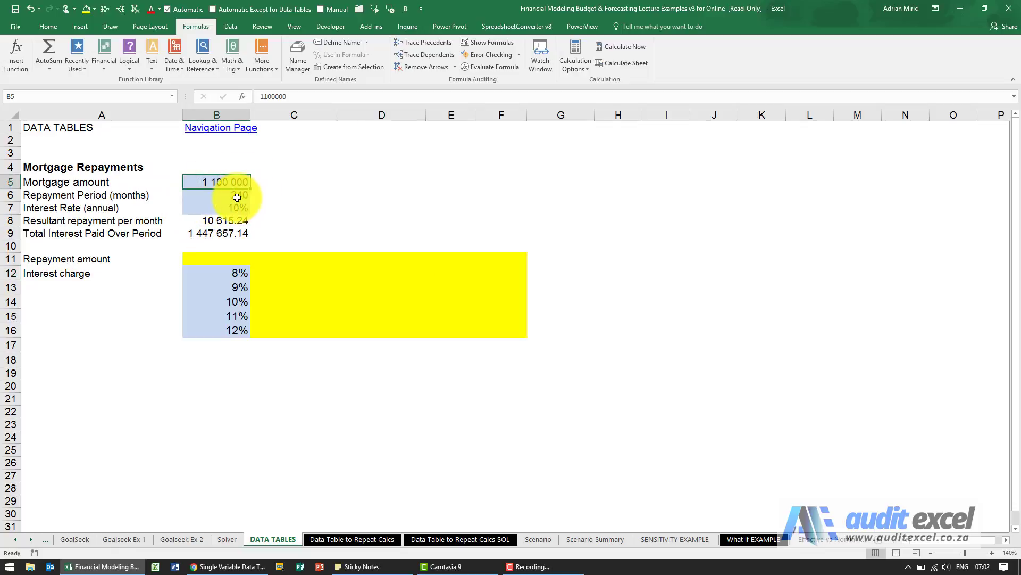
{"action": "left_click", "coordinate": [236, 196]}
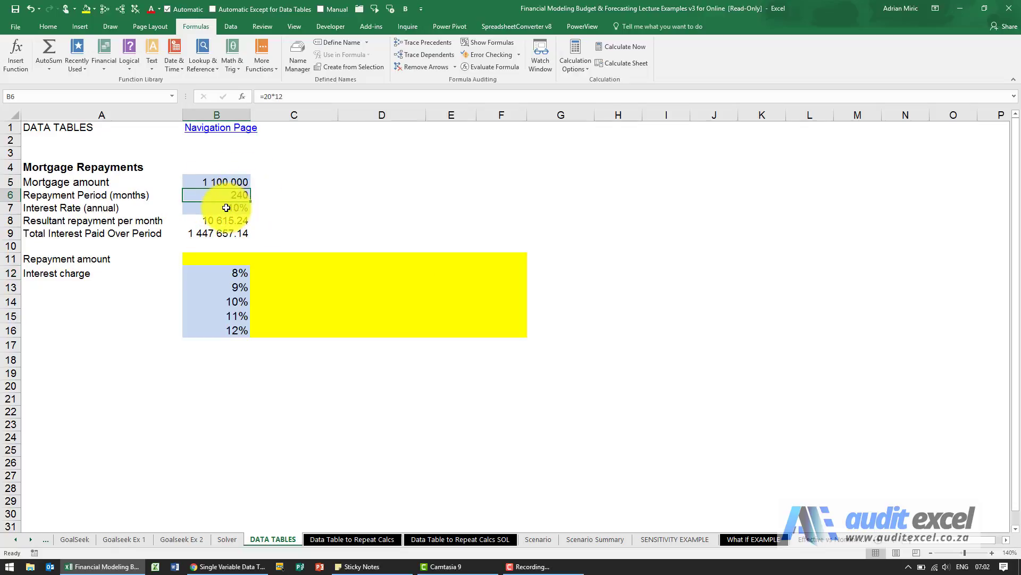
{"action": "left_click", "coordinate": [226, 207]}
{"action": "left_click", "coordinate": [210, 223]}
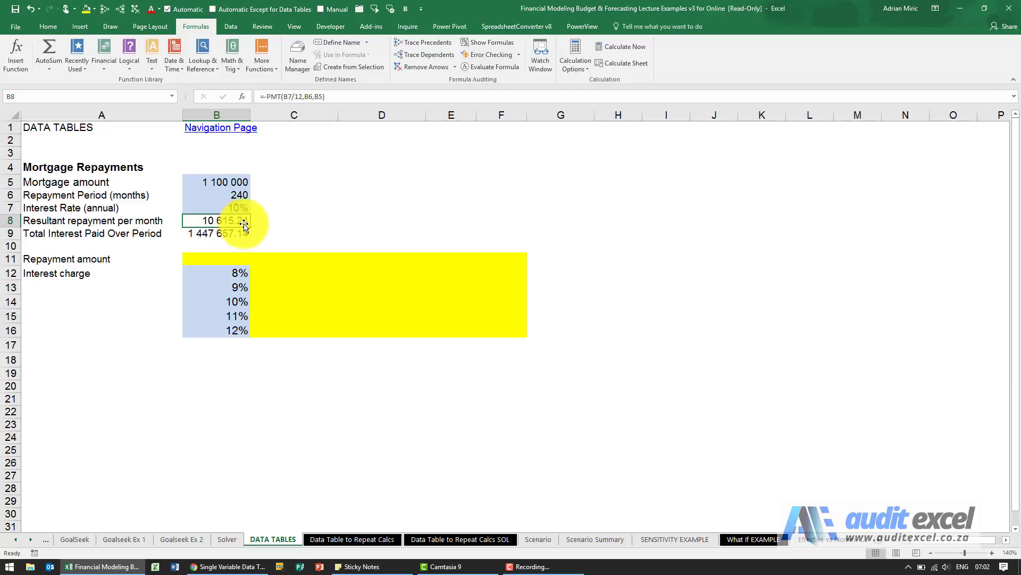
{"action": "left_click", "coordinate": [217, 231]}
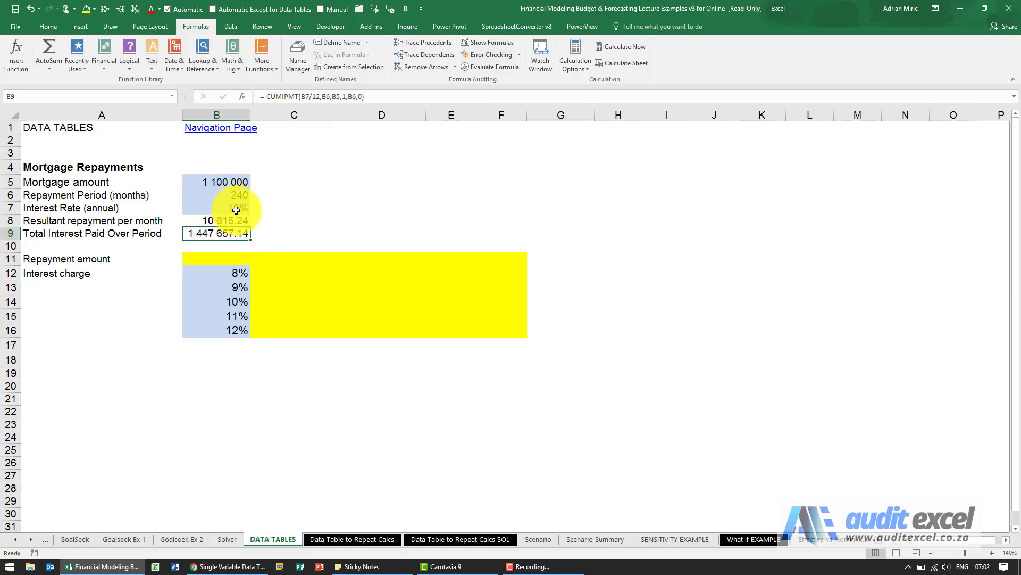
{"action": "left_click", "coordinate": [218, 272]}
{"action": "left_click", "coordinate": [216, 286]}
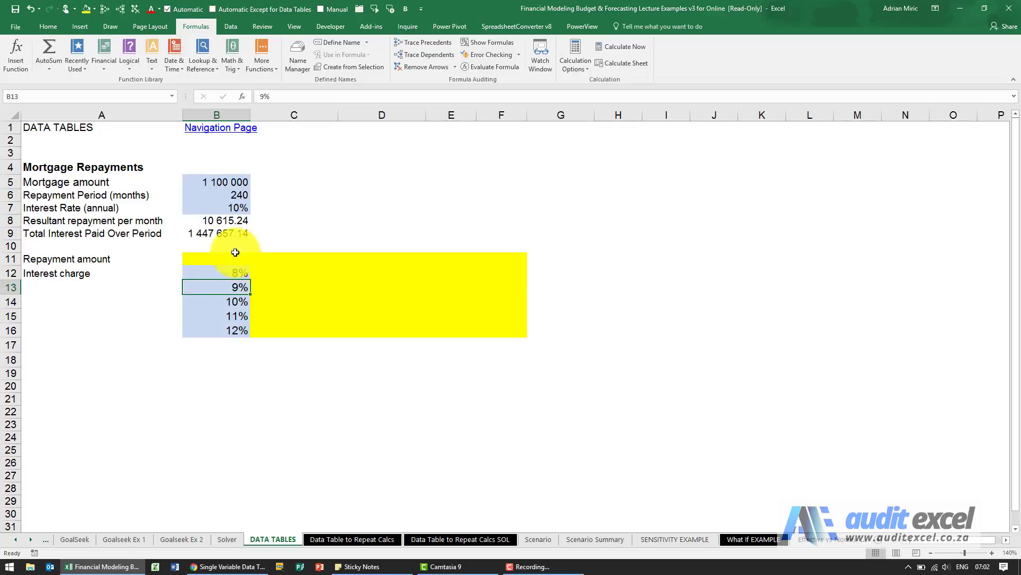
Try annual interest rates of 8% and 9% in cell B7 and restore the rate to 10%.
{"action": "left_click", "coordinate": [229, 208]}
{"action": "type", "text": "8%"}
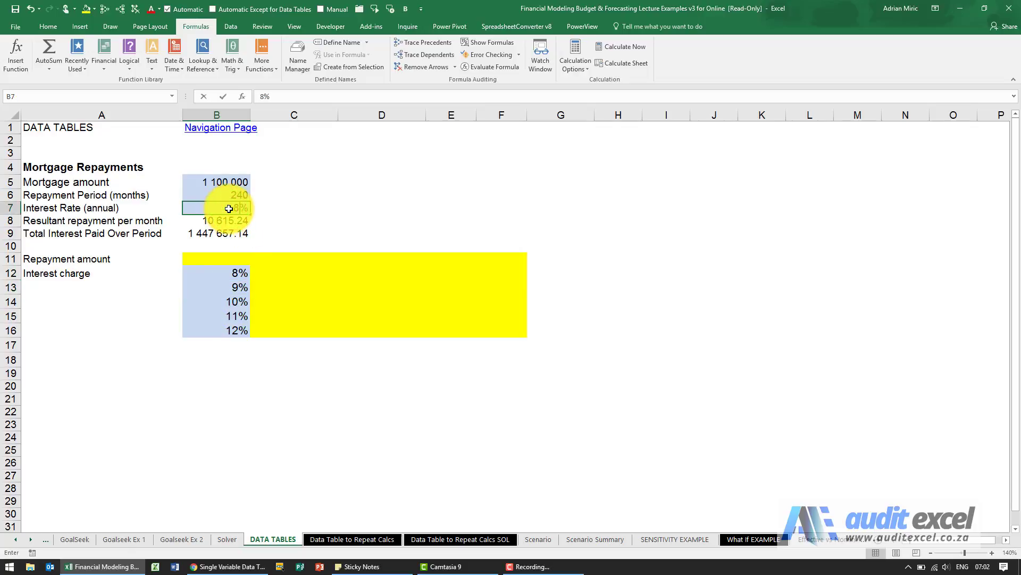
{"action": "key", "text": "Return"}
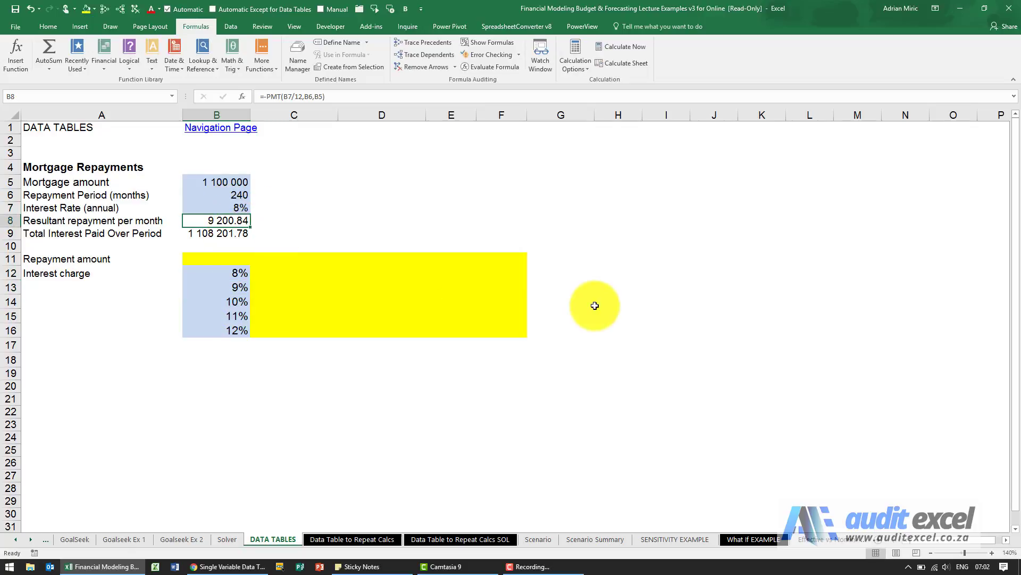
{"action": "left_click", "coordinate": [239, 207]}
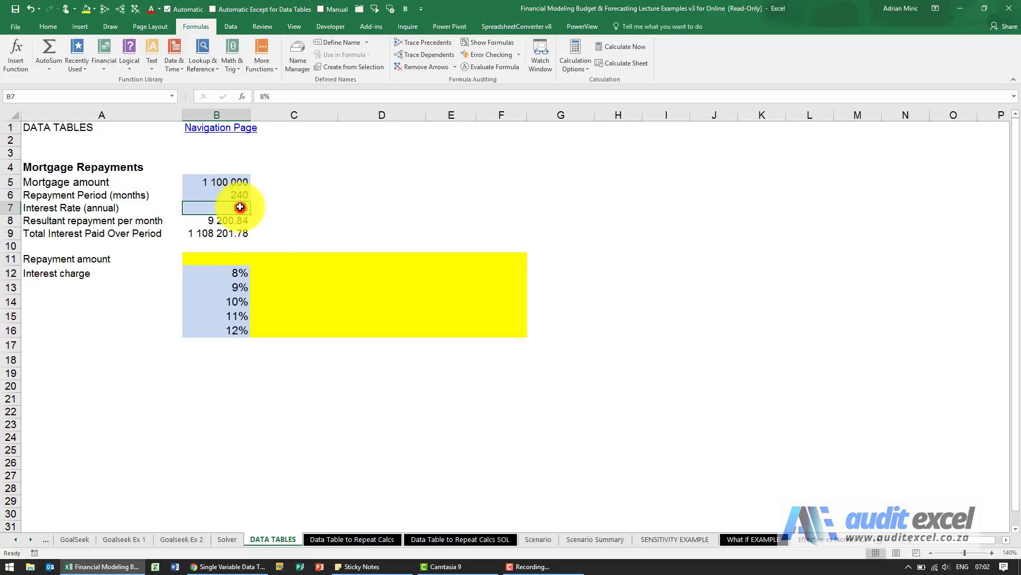
{"action": "type", "text": "9%"}
{"action": "key", "text": "Return"}
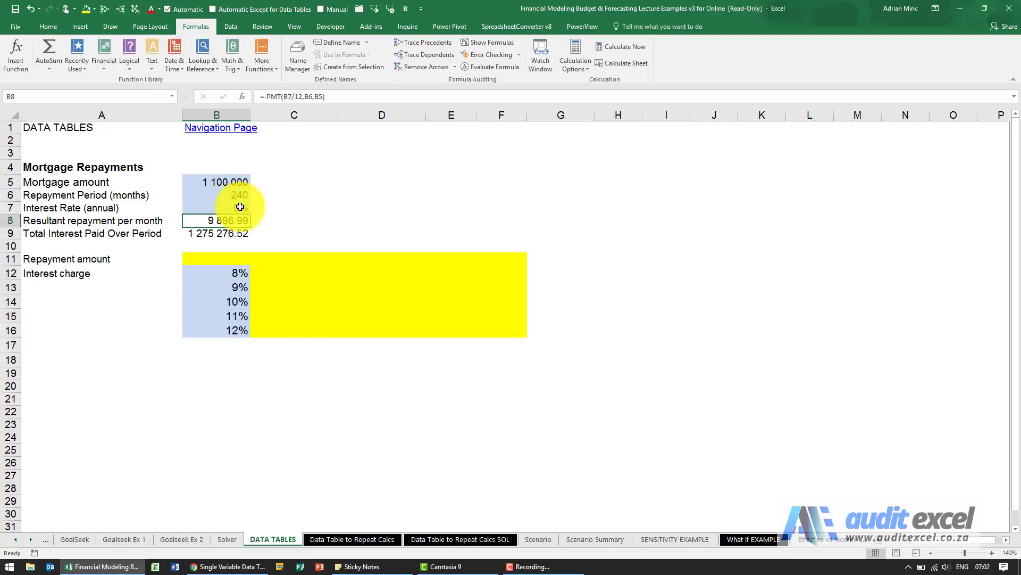
{"action": "left_click", "coordinate": [240, 207]}
{"action": "type", "text": "10%"}
{"action": "key", "text": "Return"}
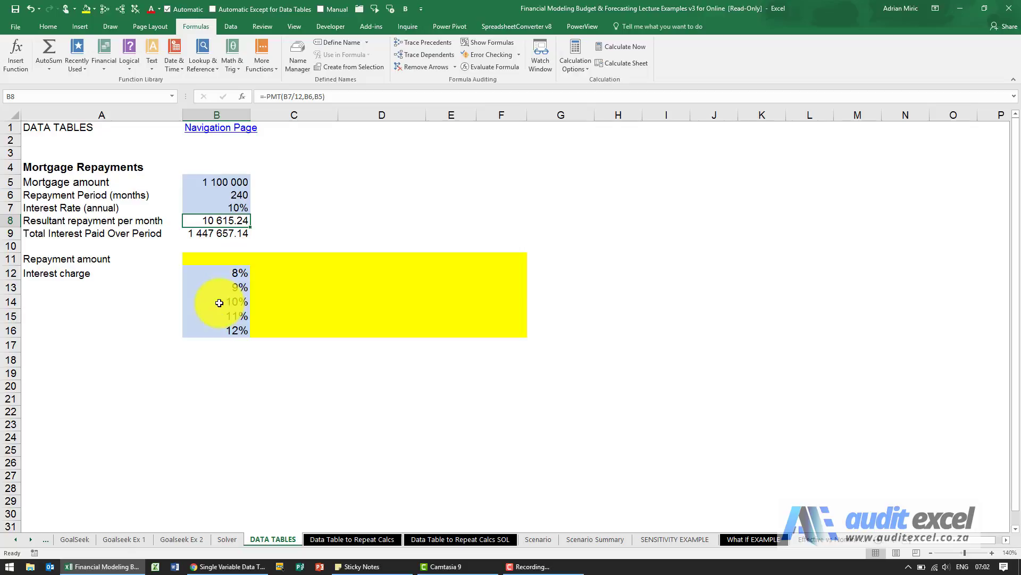
{"action": "left_click", "coordinate": [218, 274]}
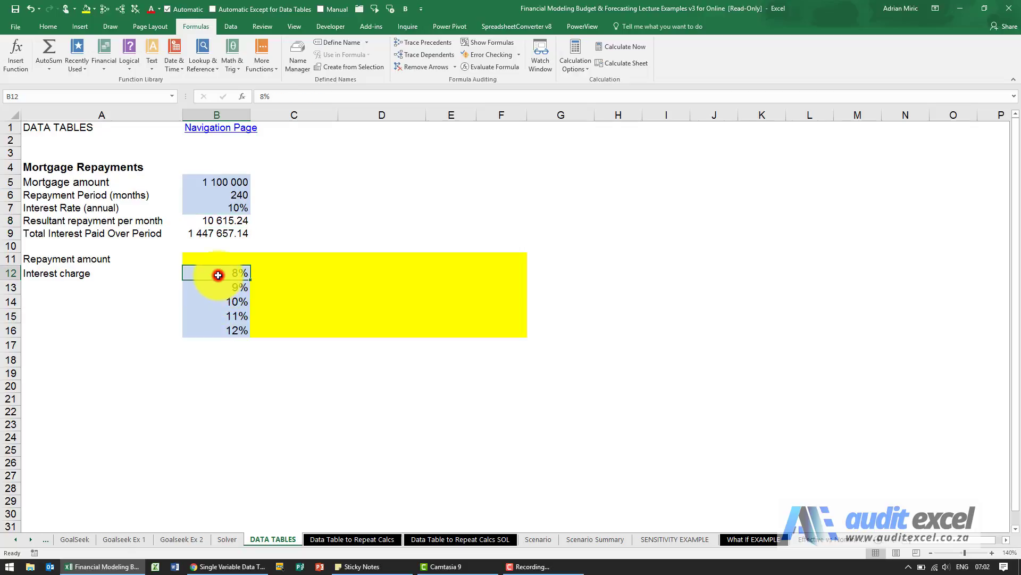
{"action": "left_click", "coordinate": [219, 290]}
{"action": "left_click", "coordinate": [221, 303]}
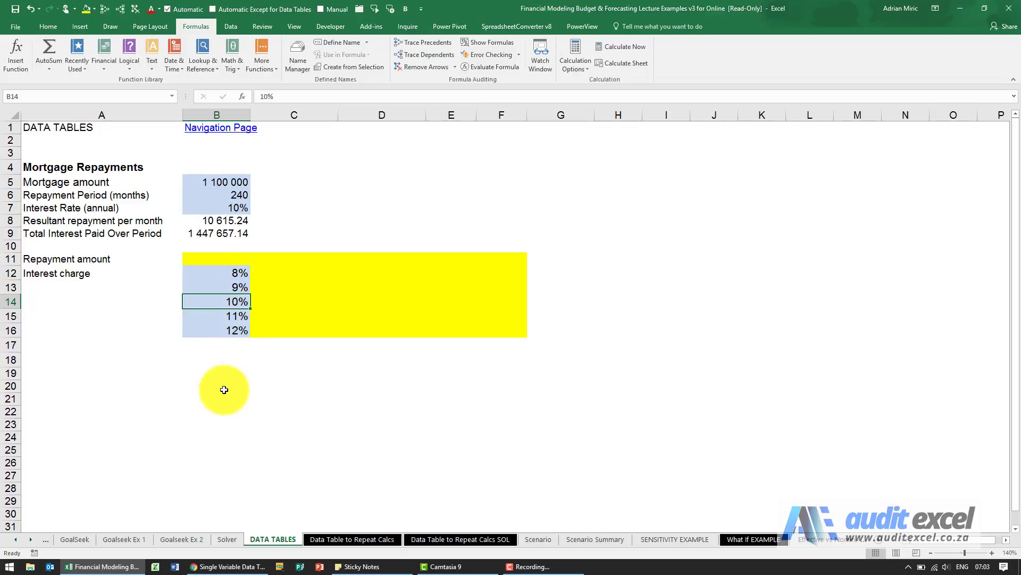
{"action": "left_click", "coordinate": [222, 262]}
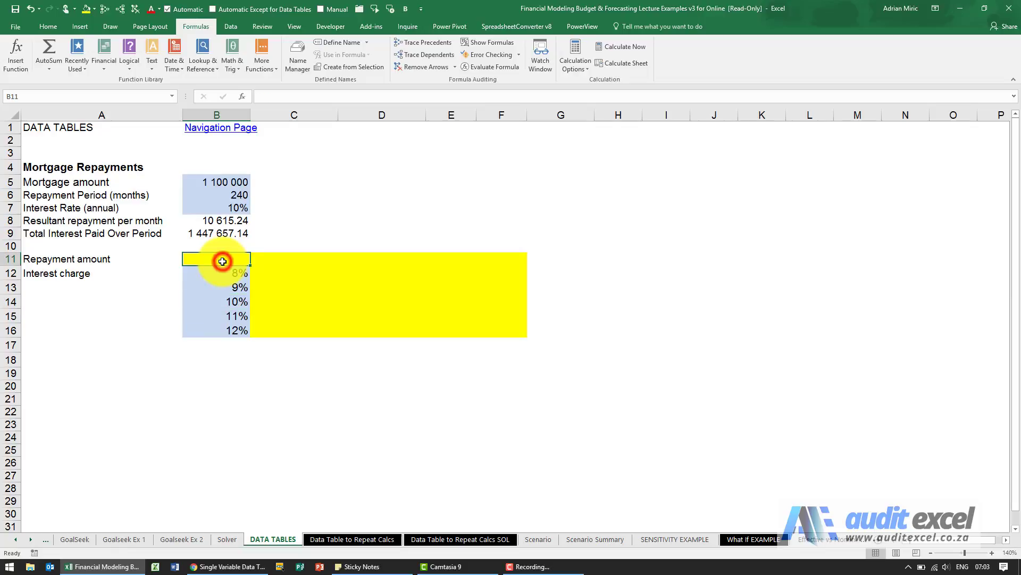
Link C11 to the monthly repayment with =B8 and D11 to the total interest paid with =B9.
{"action": "left_click", "coordinate": [270, 259]}
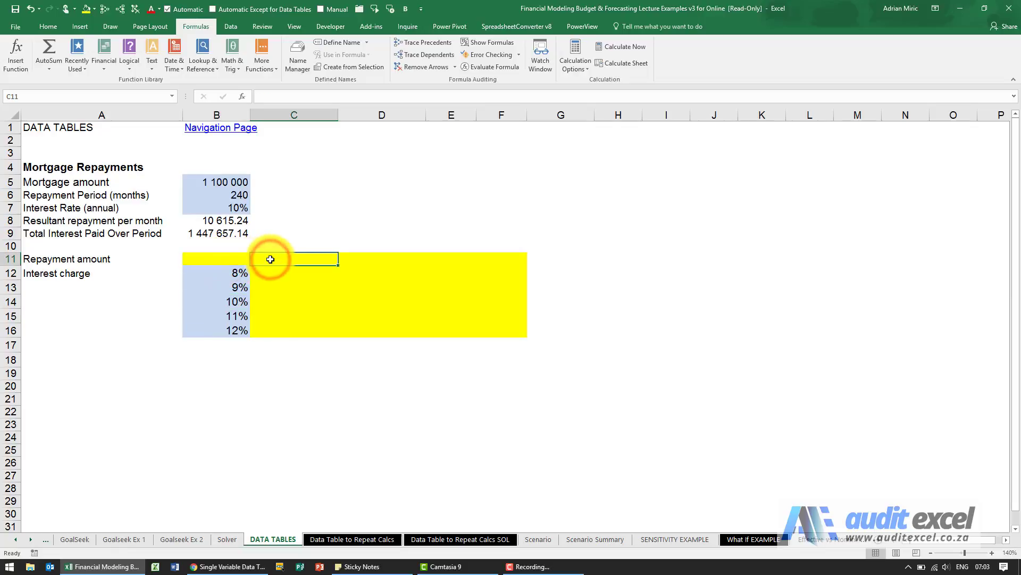
{"action": "type", "text": "="}
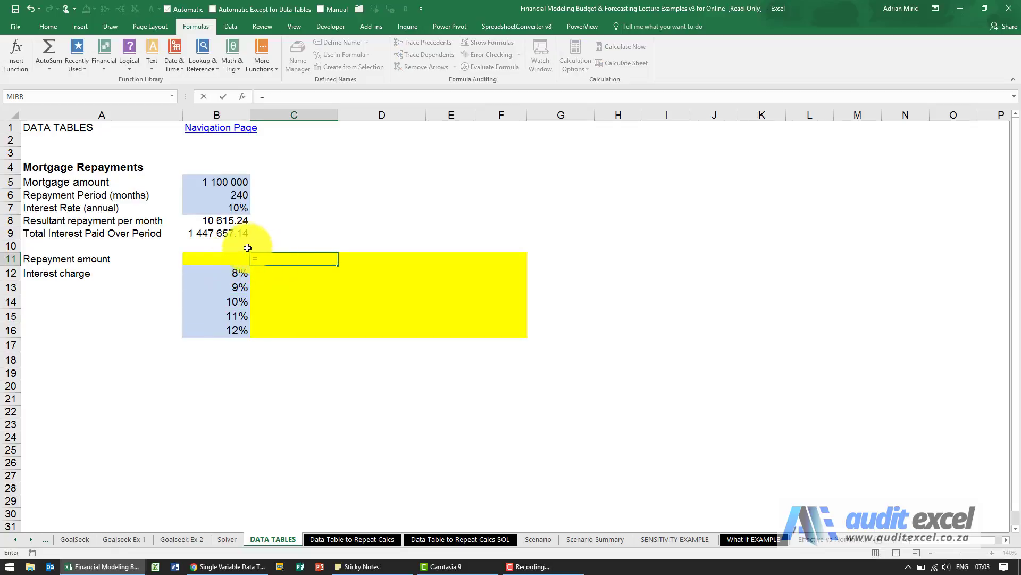
{"action": "left_click", "coordinate": [225, 221]}
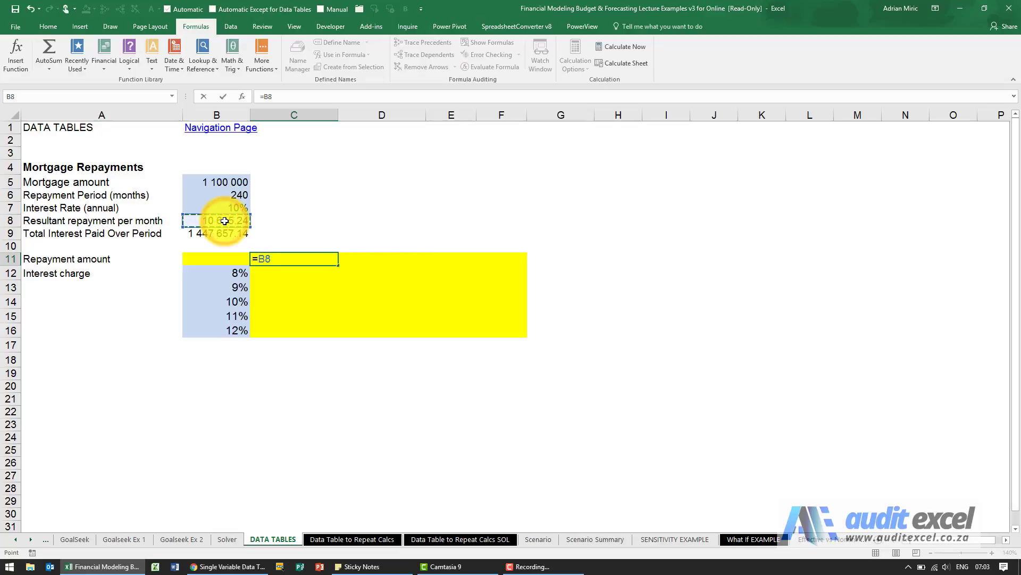
{"action": "key", "text": "Return"}
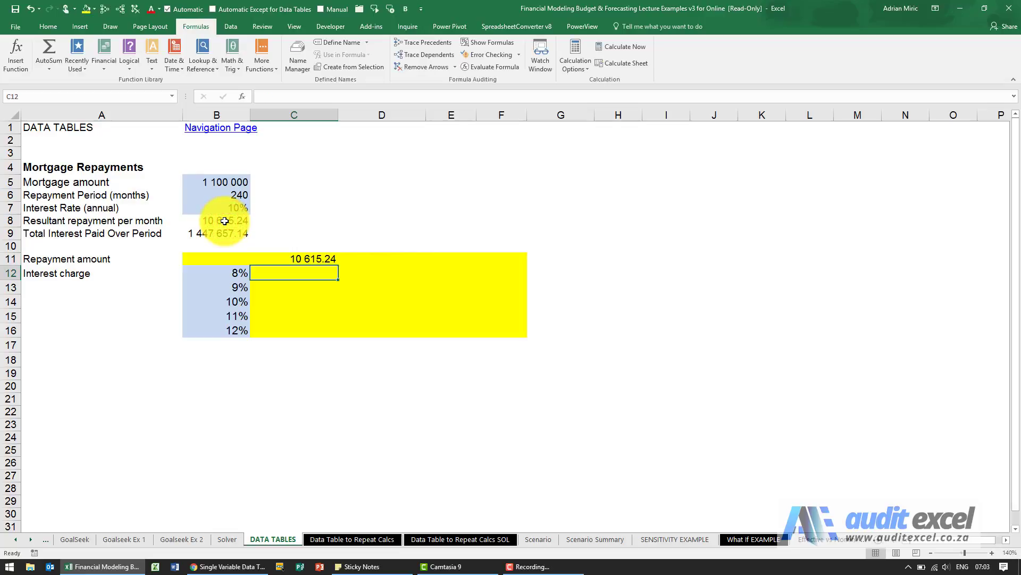
{"action": "left_click", "coordinate": [363, 258]}
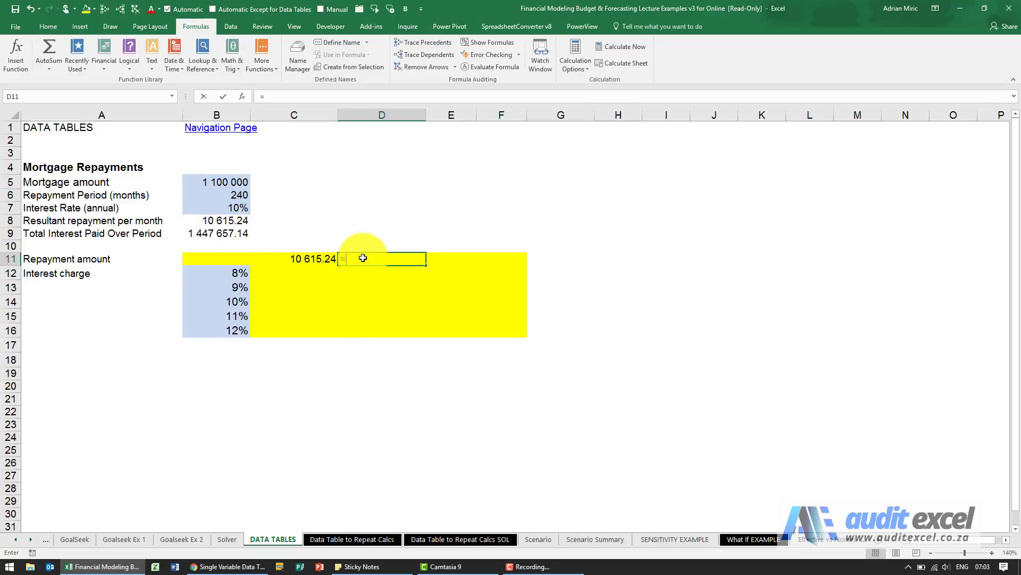
{"action": "type", "text": "="}
{"action": "left_click", "coordinate": [235, 233]}
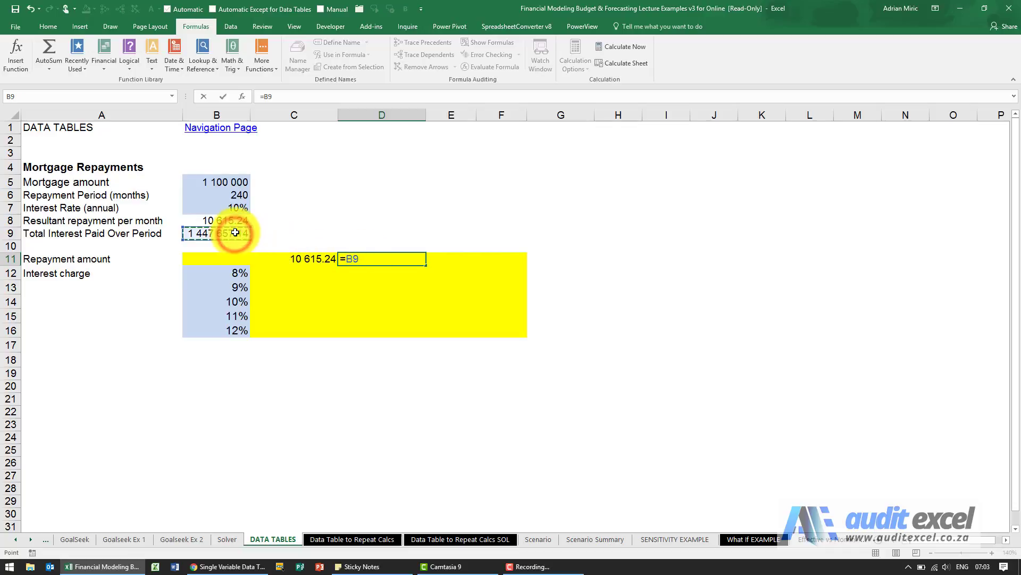
{"action": "key", "text": "Return"}
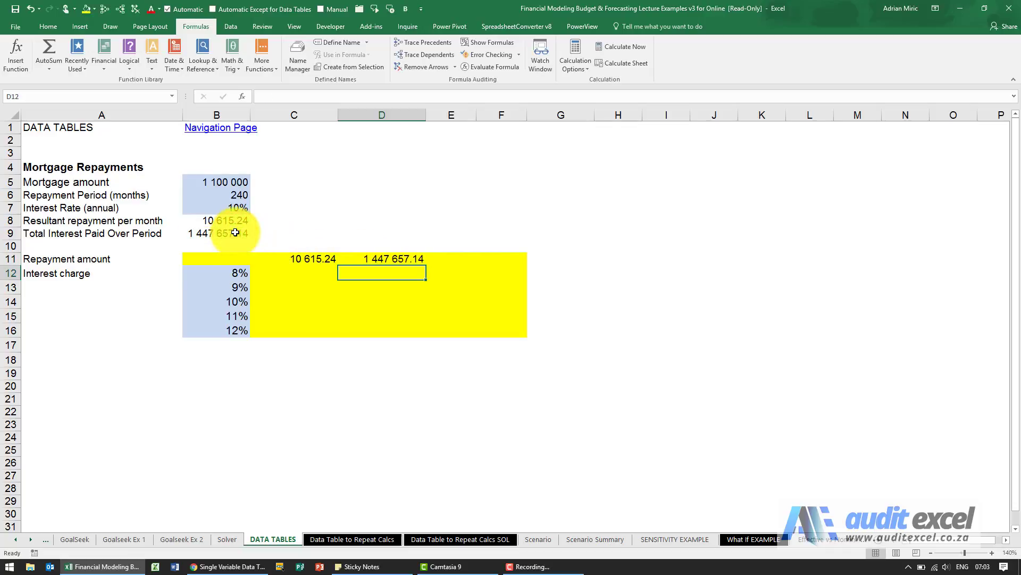
Create a one-variable data table over B11:D16 using the annual interest rate in B7 as the column input cell.
{"action": "left_click", "coordinate": [311, 262]}
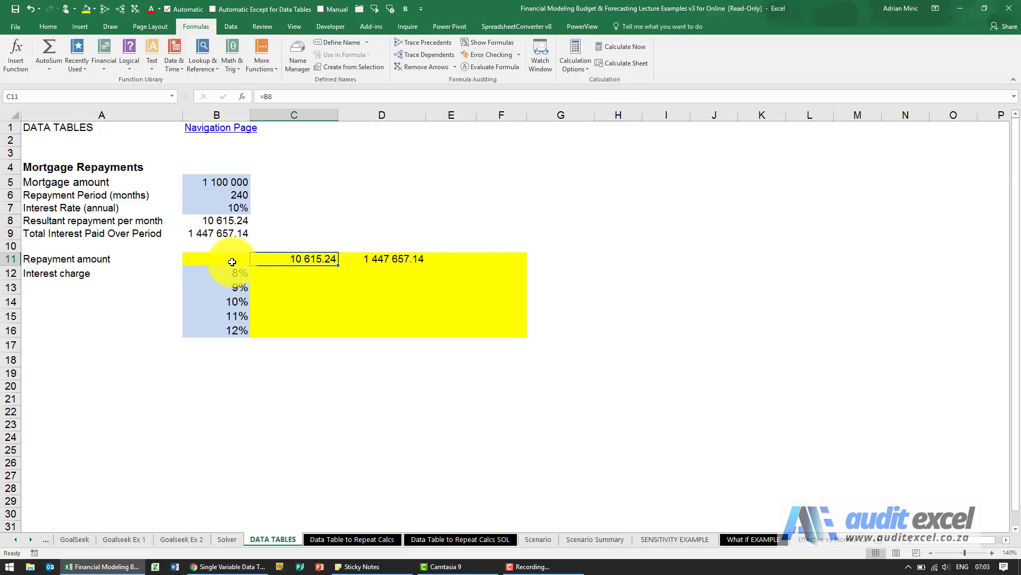
{"action": "left_click_drag", "start_coordinate": [232, 262], "coordinate": [361, 326]}
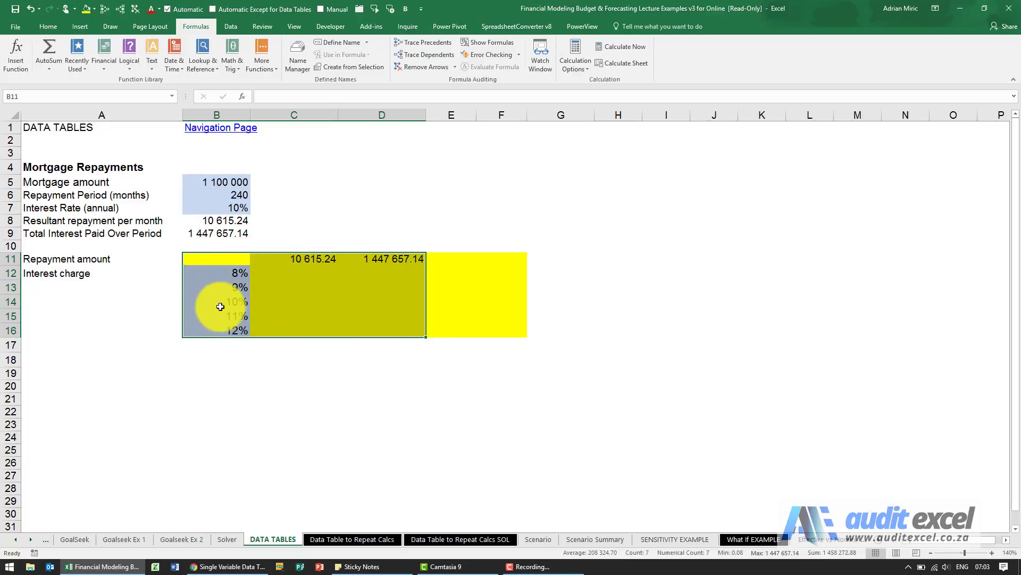
{"action": "left_click", "coordinate": [229, 26]}
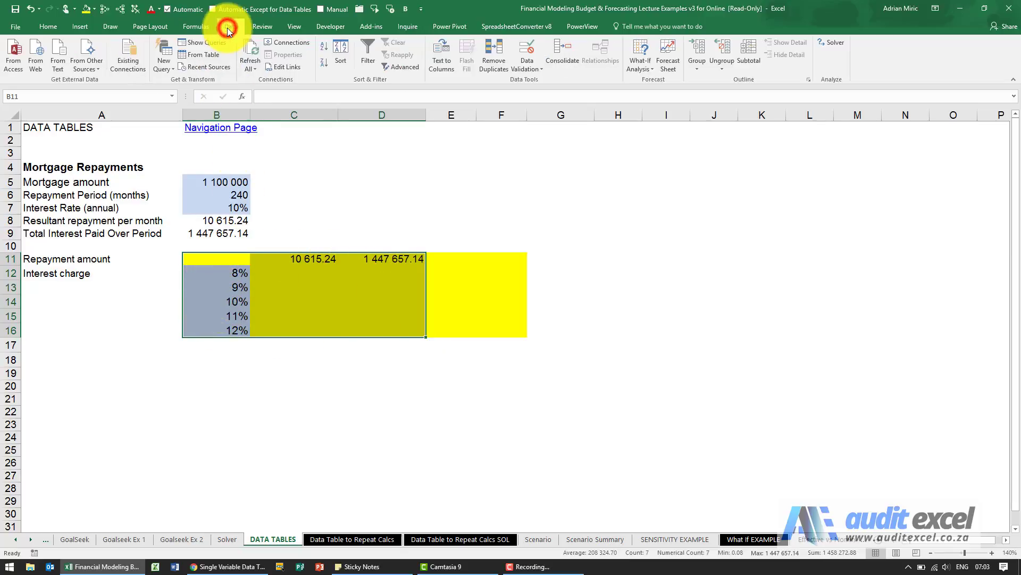
{"action": "left_click", "coordinate": [641, 71]}
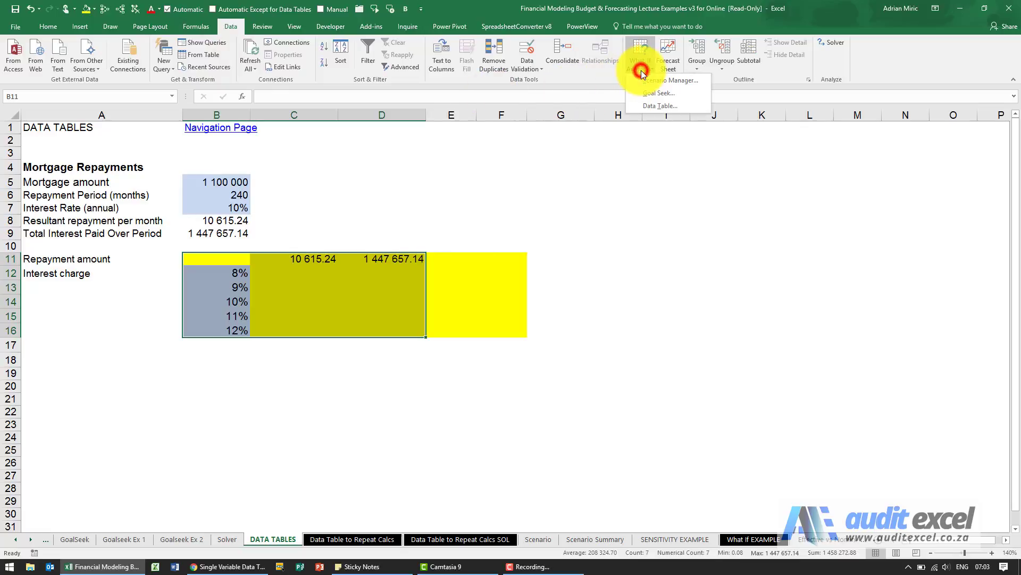
{"action": "left_click", "coordinate": [661, 104]}
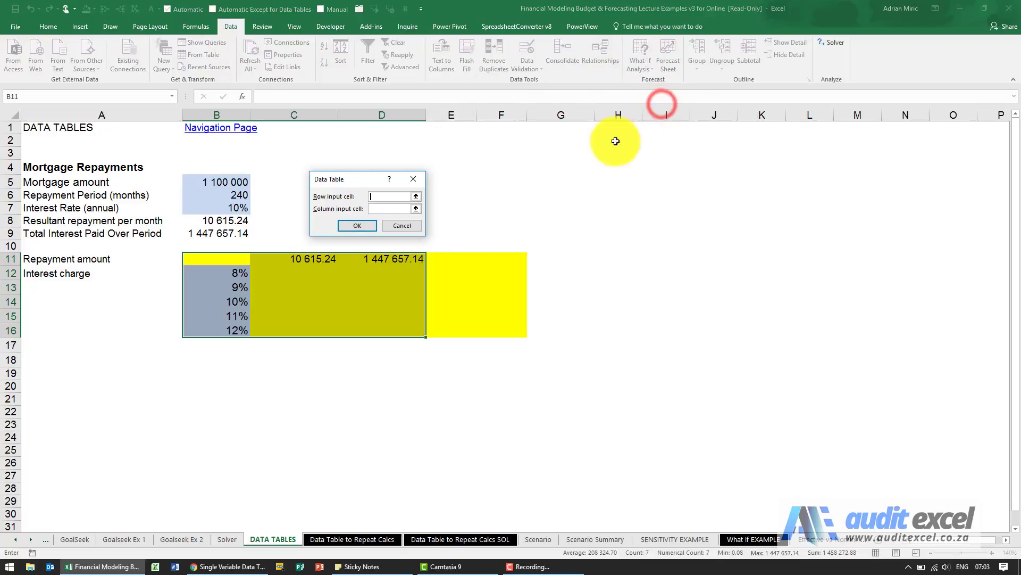
{"action": "left_click_drag", "start_coordinate": [367, 182], "coordinate": [339, 191]}
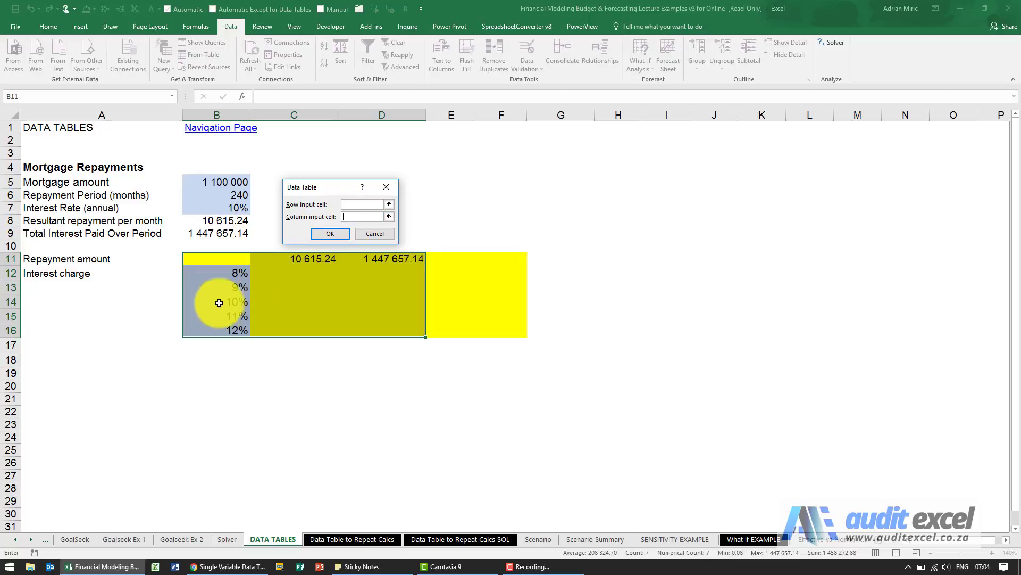
{"action": "left_click", "coordinate": [228, 209]}
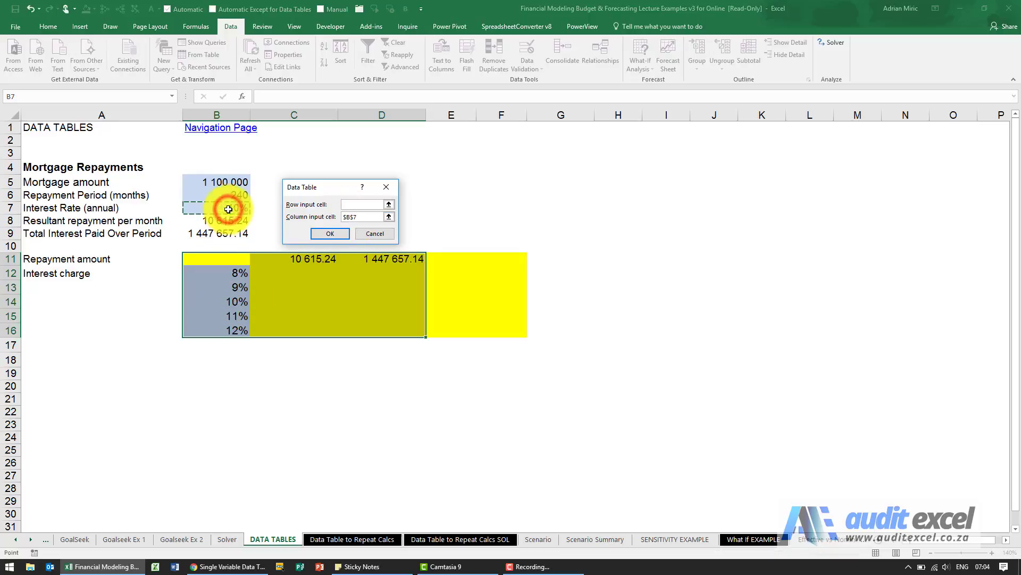
{"action": "left_click", "coordinate": [334, 234]}
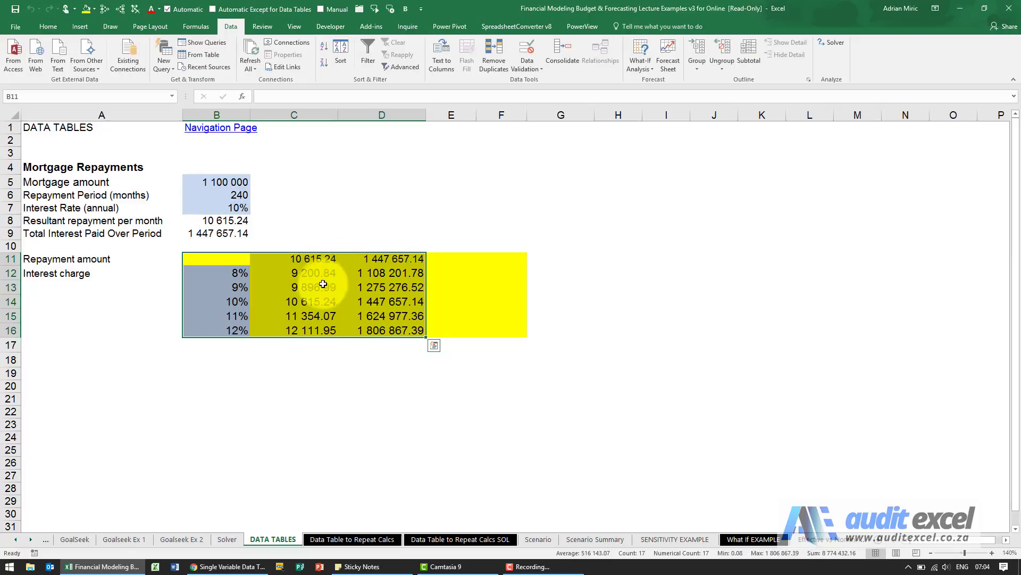
Test the data table with an 8% annual interest rate in B7 and restore the rate to 10%.
{"action": "left_click", "coordinate": [301, 275]}
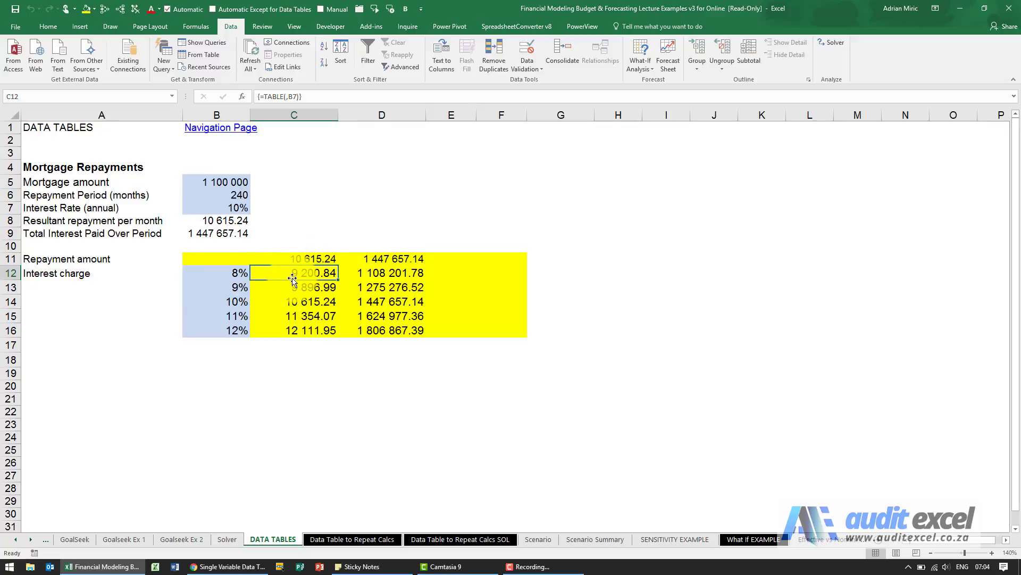
{"action": "left_click", "coordinate": [229, 209]}
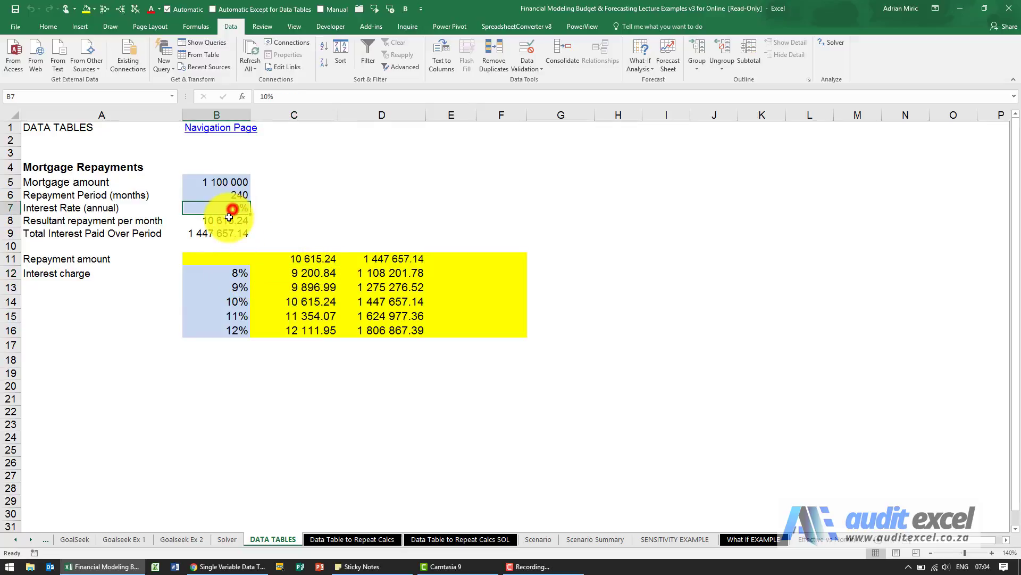
{"action": "type", "text": "8"}
{"action": "key", "text": "Return"}
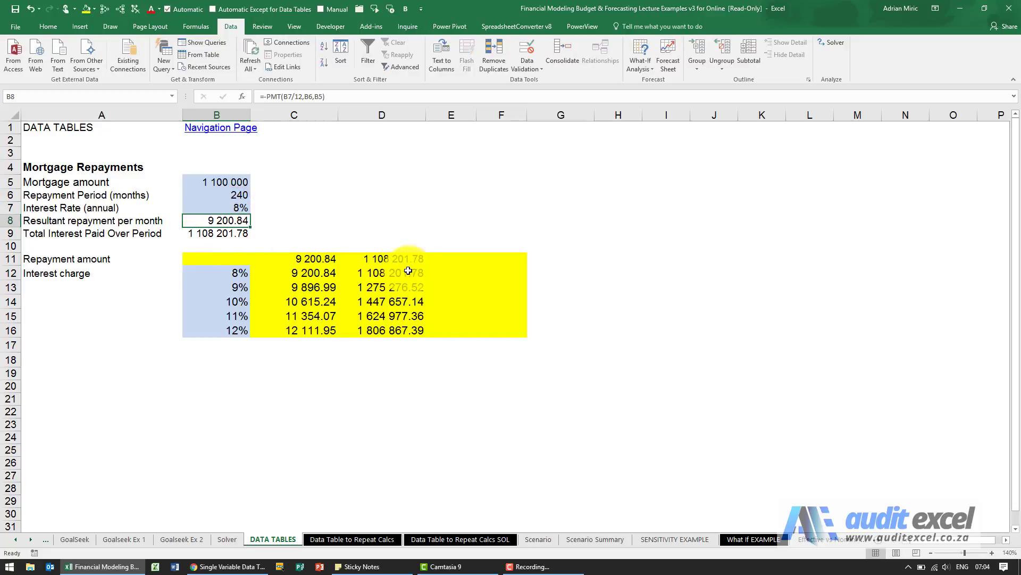
{"action": "left_click", "coordinate": [239, 209]}
{"action": "type", "text": "10%"}
{"action": "key", "text": "Return"}
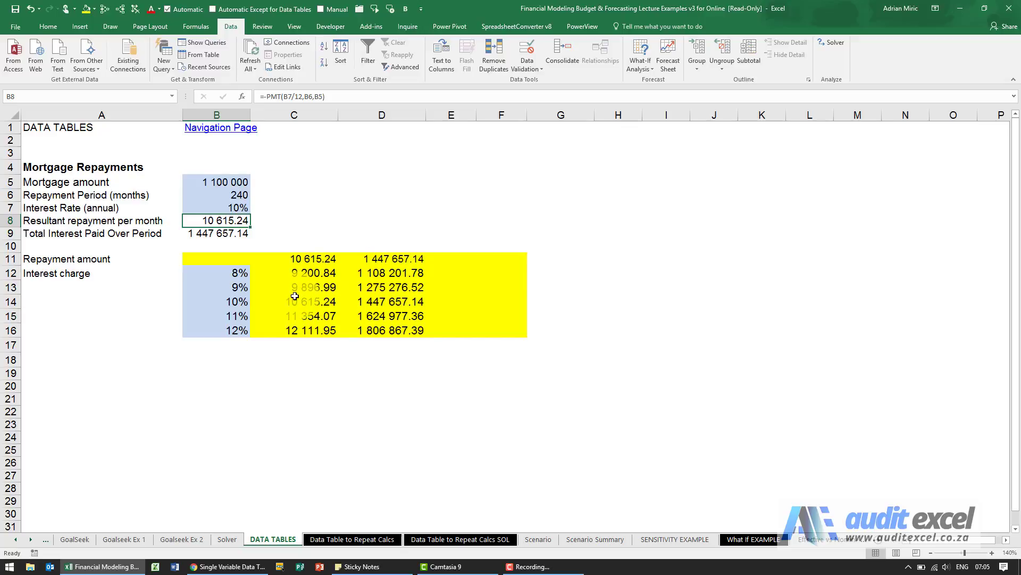
Set the mortgage amount in B5 to 1500000 to recalculate the data table.
{"action": "left_click", "coordinate": [218, 180]}
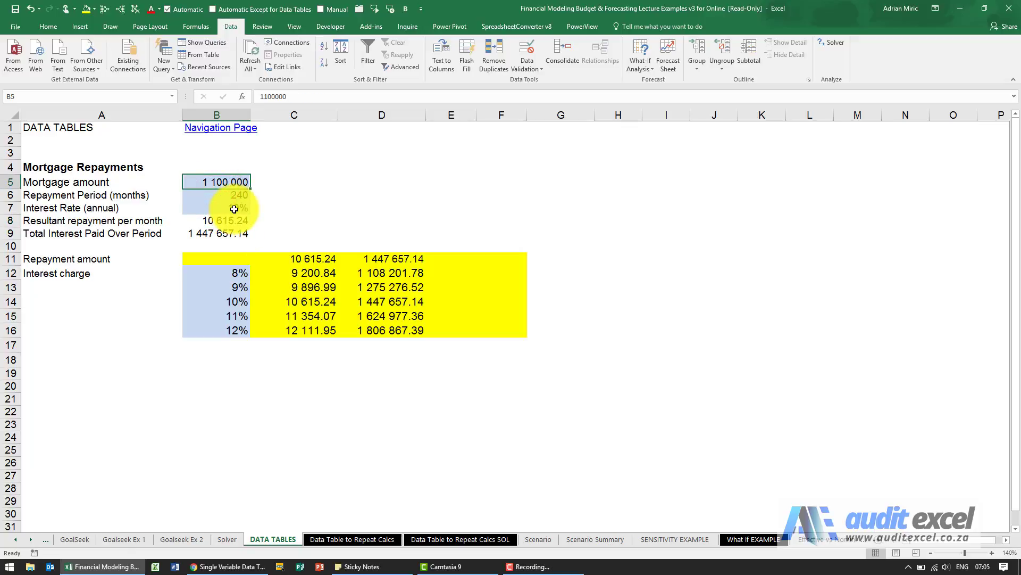
{"action": "type", "text": "1500000"}
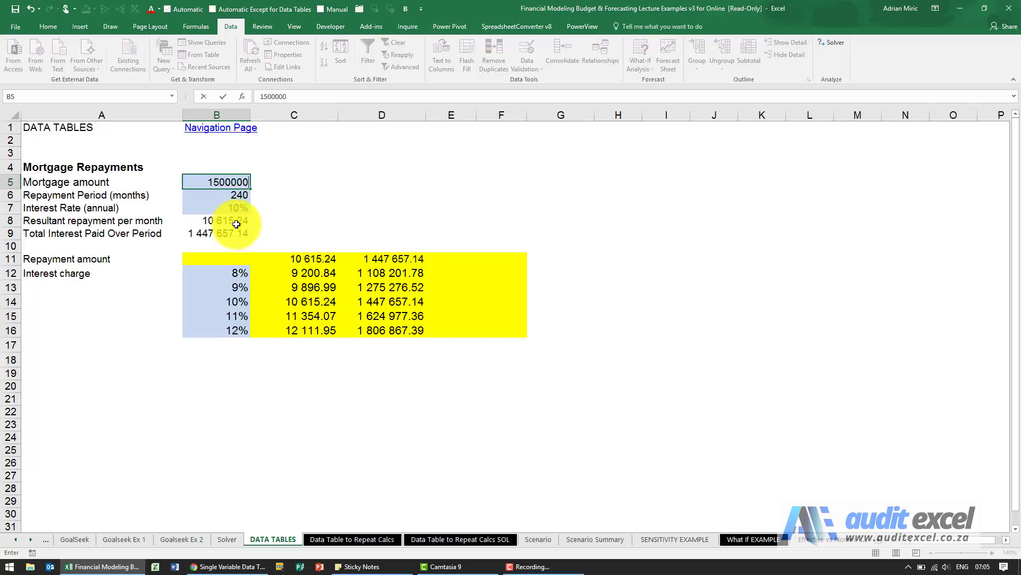
{"action": "key", "text": "Return"}
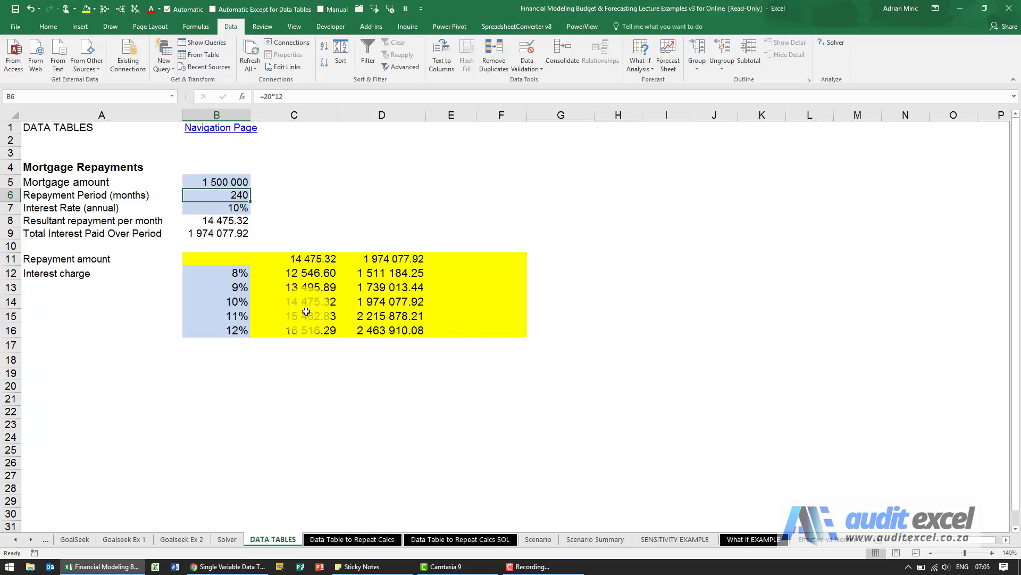
Set the mortgage amount in B5 to 1100000 to recalculate the data table.
{"action": "left_click", "coordinate": [230, 182]}
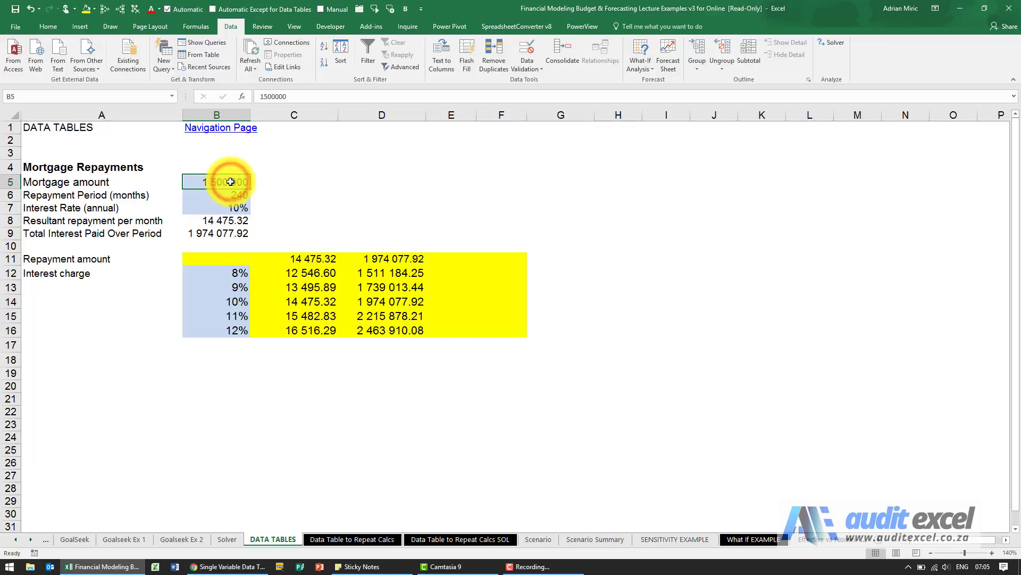
{"action": "type", "text": "11"}
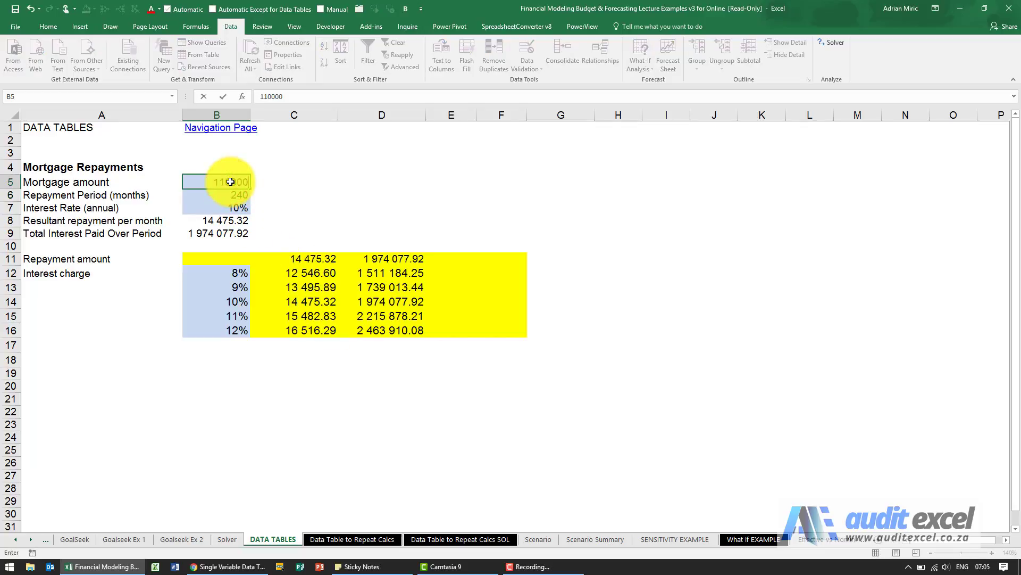
{"action": "key", "text": "Return"}
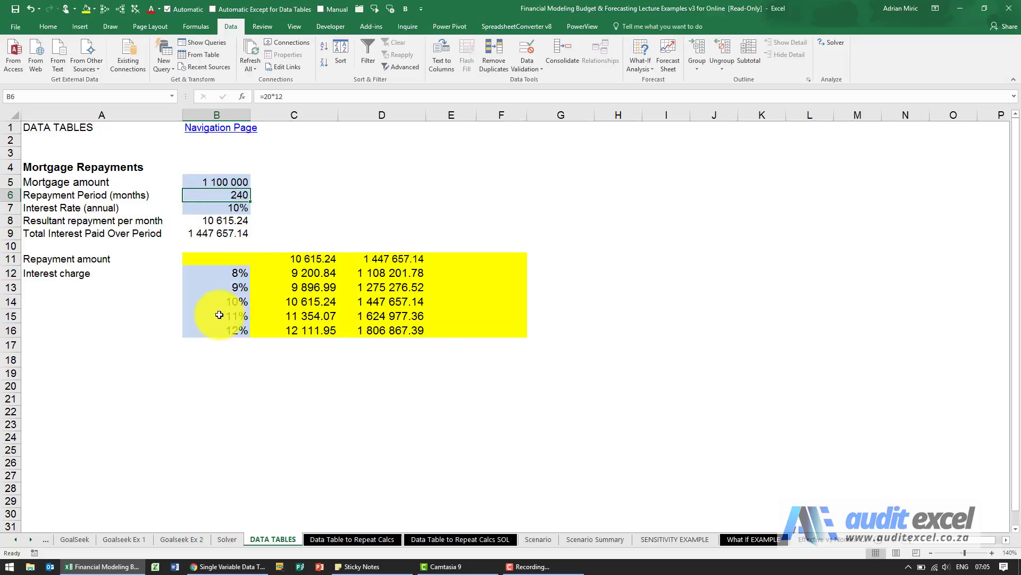
Change the data table's input interest rates in B13:B16 to 10%, 12%, 14% and 16%.
{"action": "left_click", "coordinate": [226, 273]}
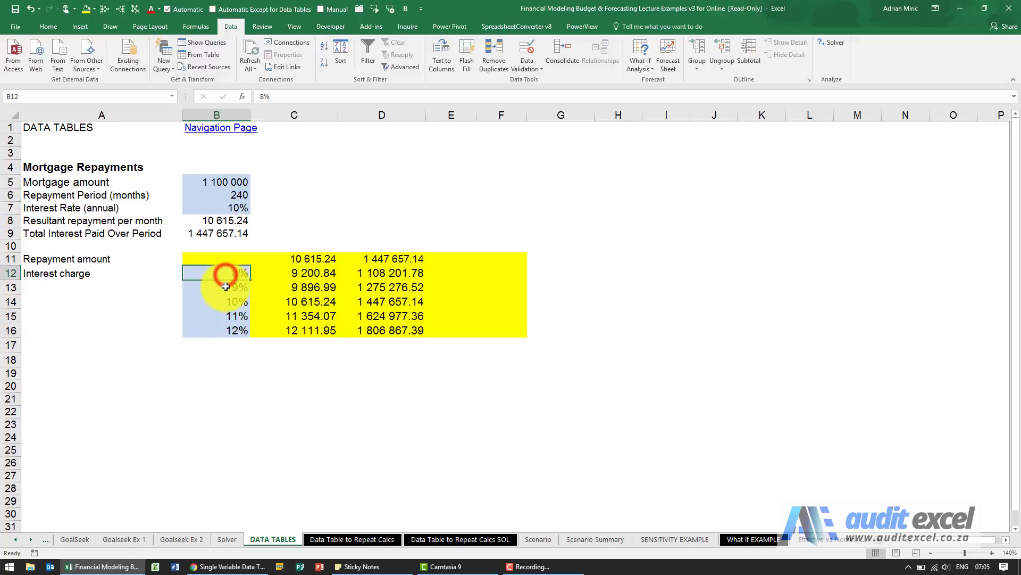
{"action": "left_click", "coordinate": [225, 287]}
{"action": "type", "text": "10"}
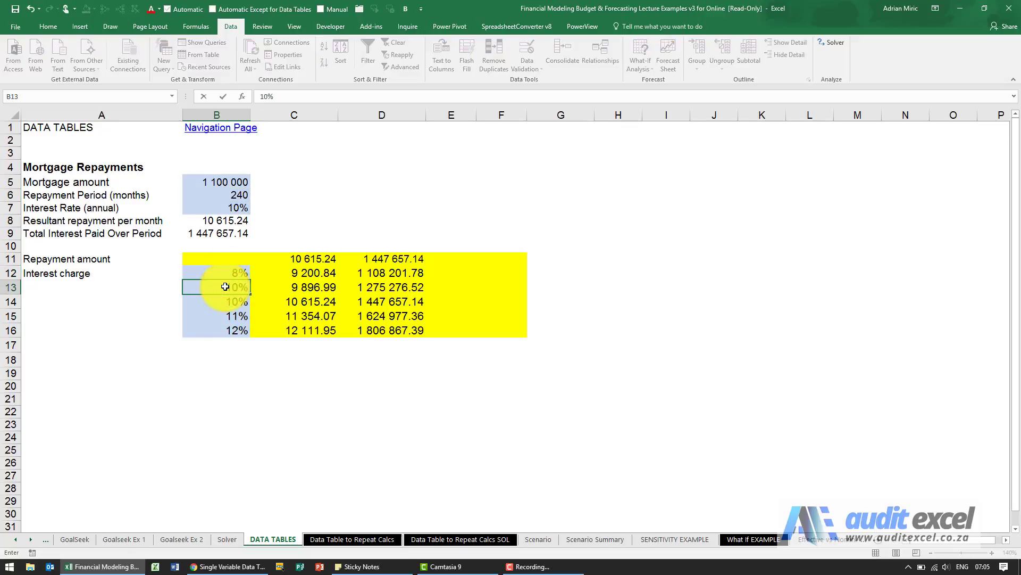
{"action": "key", "text": "Return"}
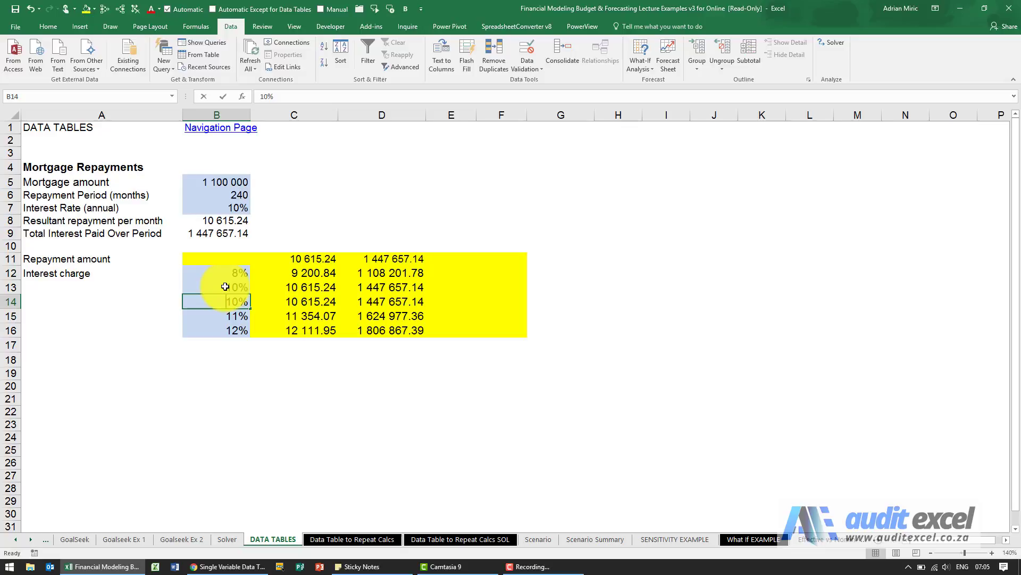
{"action": "type", "text": "12"}
{"action": "key", "text": "Return"}
{"action": "type", "text": "14"}
{"action": "key", "text": "Return"}
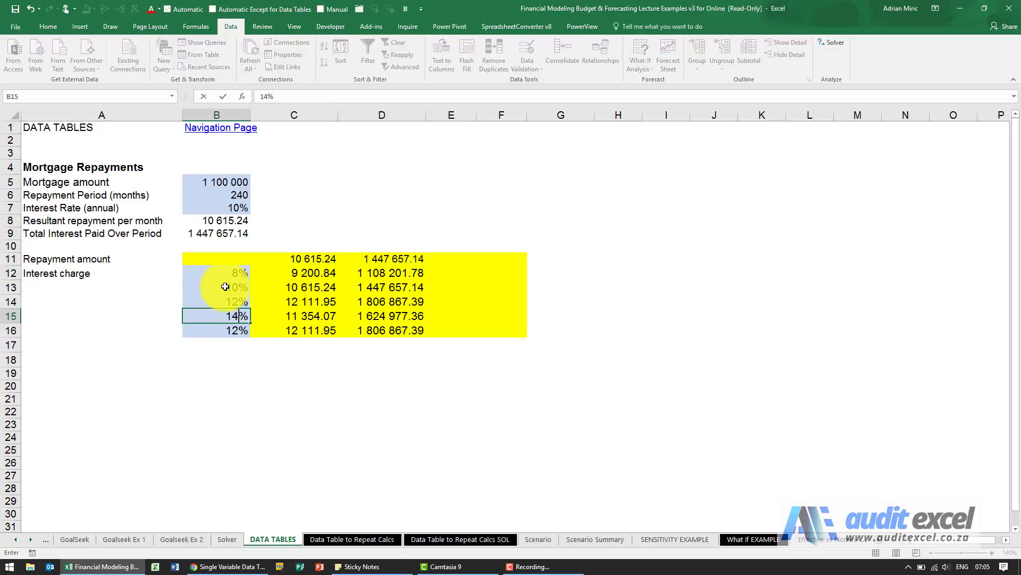
{"action": "type", "text": "16"}
{"action": "key", "text": "ctrl+Return"}
{"action": "key", "text": "Return"}
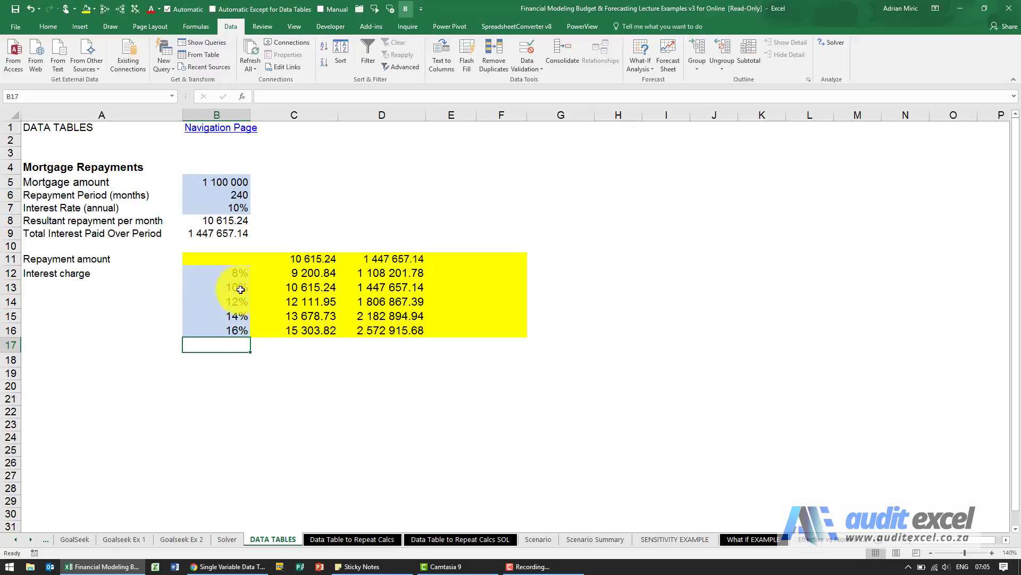
Restore the data table's input interest rates in B13:B16 to 9%, 10%, 11% and 12%.
{"action": "left_click", "coordinate": [243, 271]}
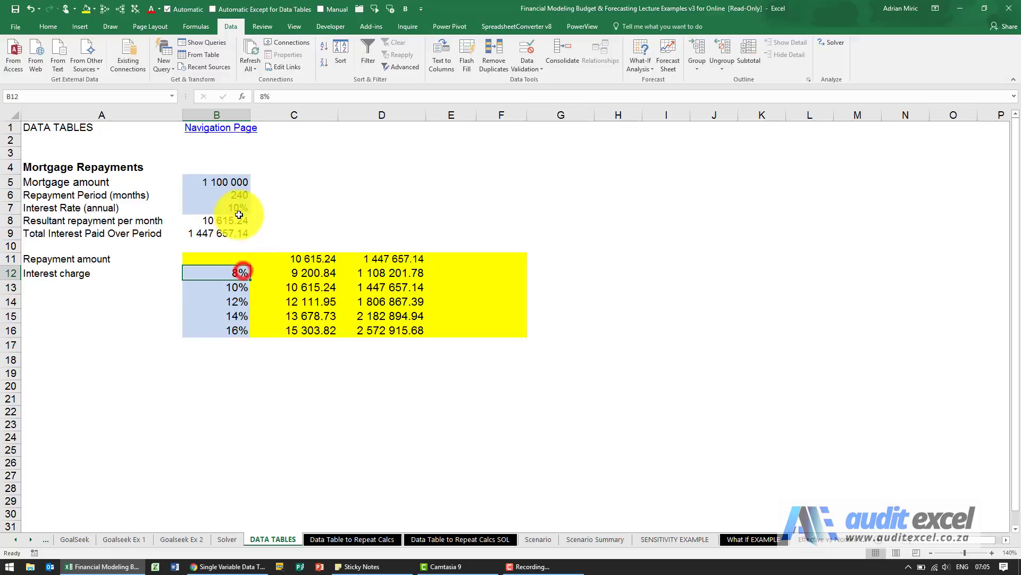
{"action": "left_click", "coordinate": [232, 288]}
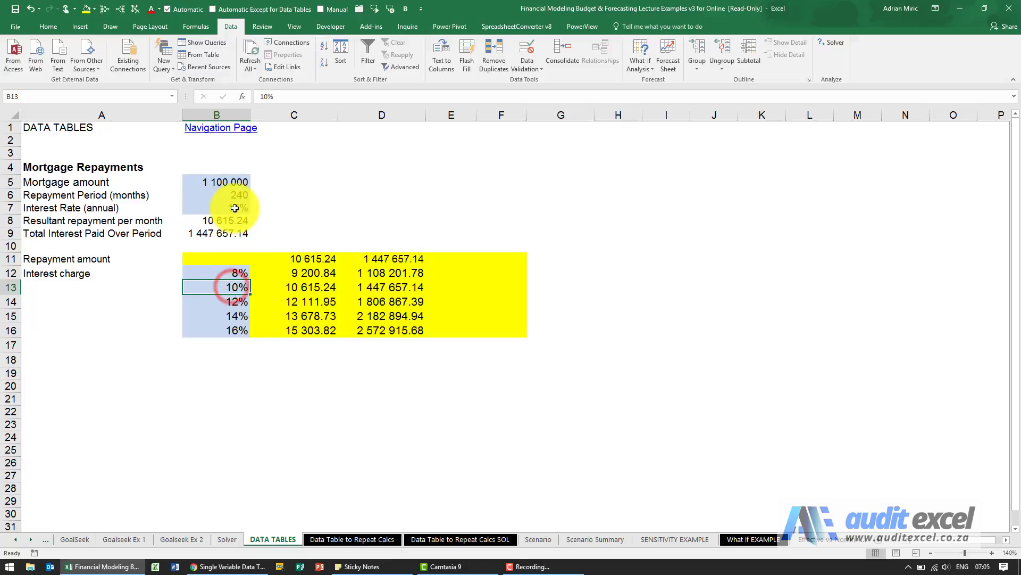
{"action": "left_click", "coordinate": [227, 302]}
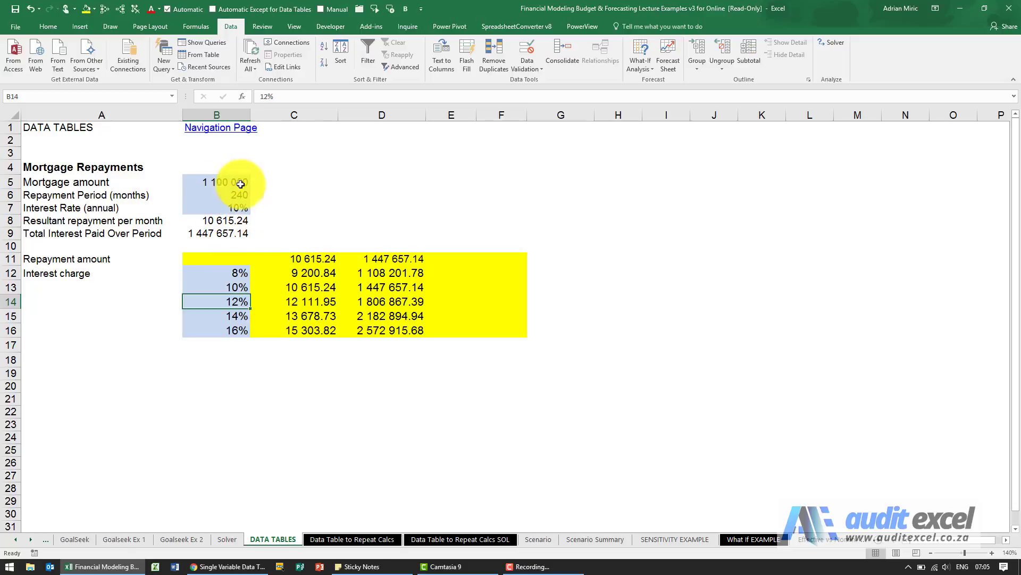
{"action": "left_click", "coordinate": [232, 273]}
{"action": "left_click", "coordinate": [240, 286]}
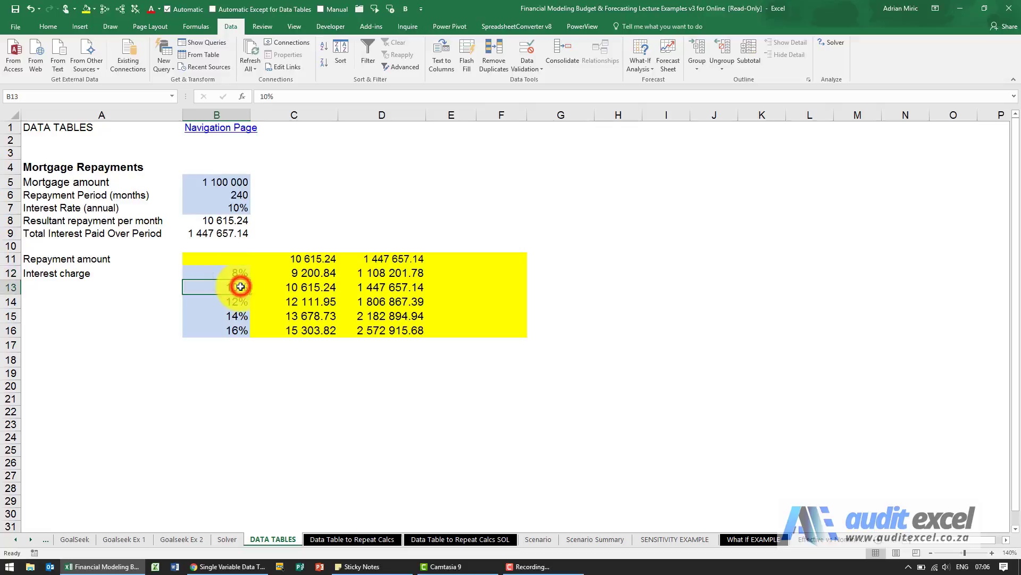
{"action": "type", "text": "9"}
{"action": "key", "text": "Return"}
{"action": "type", "text": "10"}
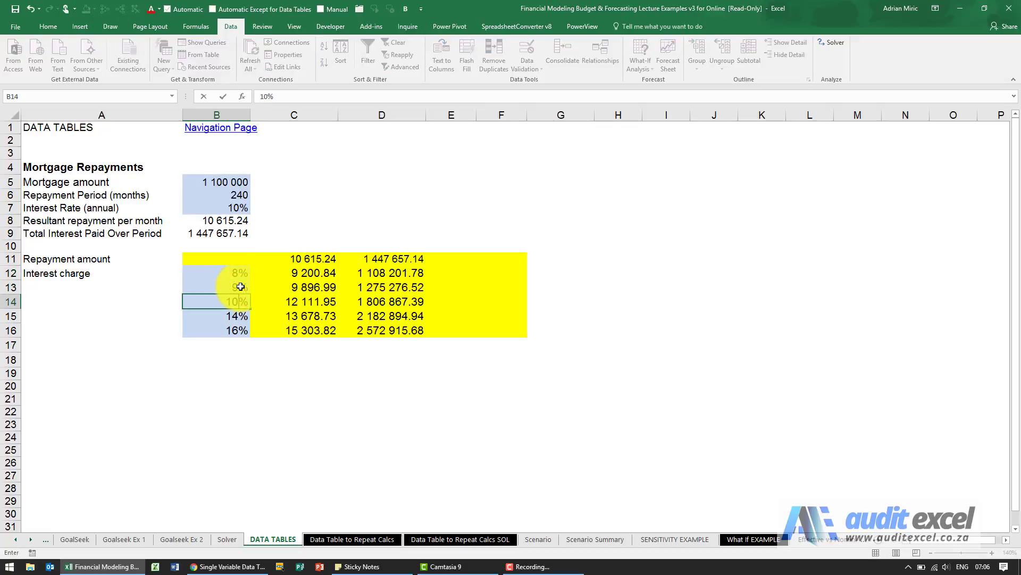
{"action": "key", "text": "Return"}
{"action": "type", "text": "11"}
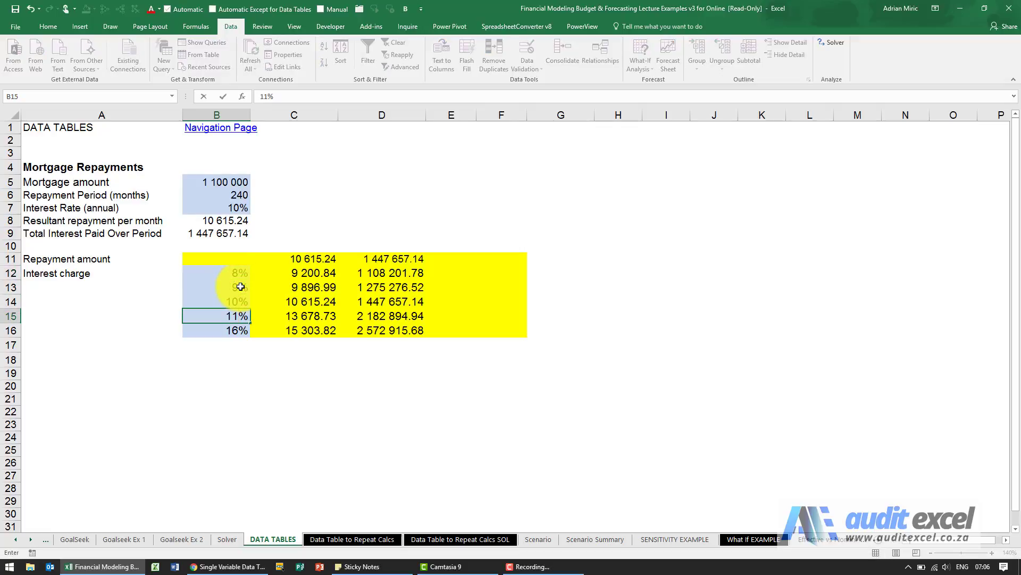
{"action": "key", "text": "Return"}
{"action": "type", "text": "12"}
{"action": "key", "text": "Return"}
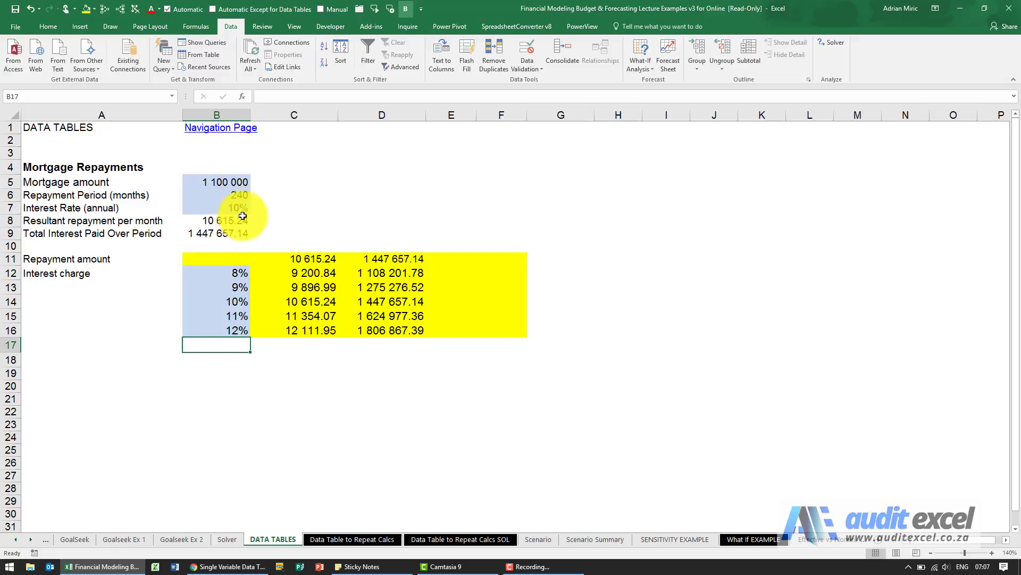
Set the workbook's calculation mode to Automatic Except for Data Tables.
{"action": "left_click", "coordinate": [220, 185]}
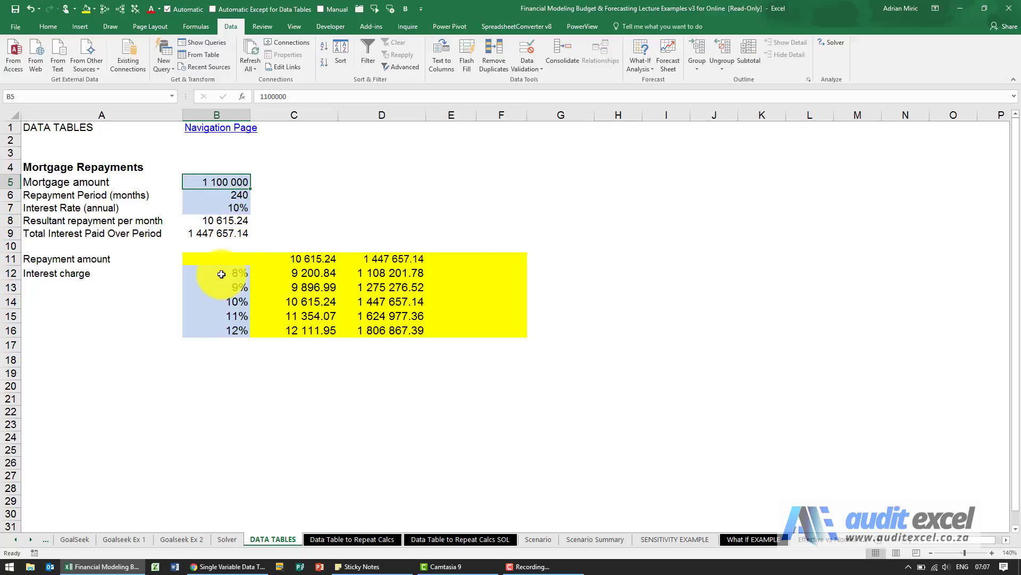
{"action": "left_click", "coordinate": [197, 27]}
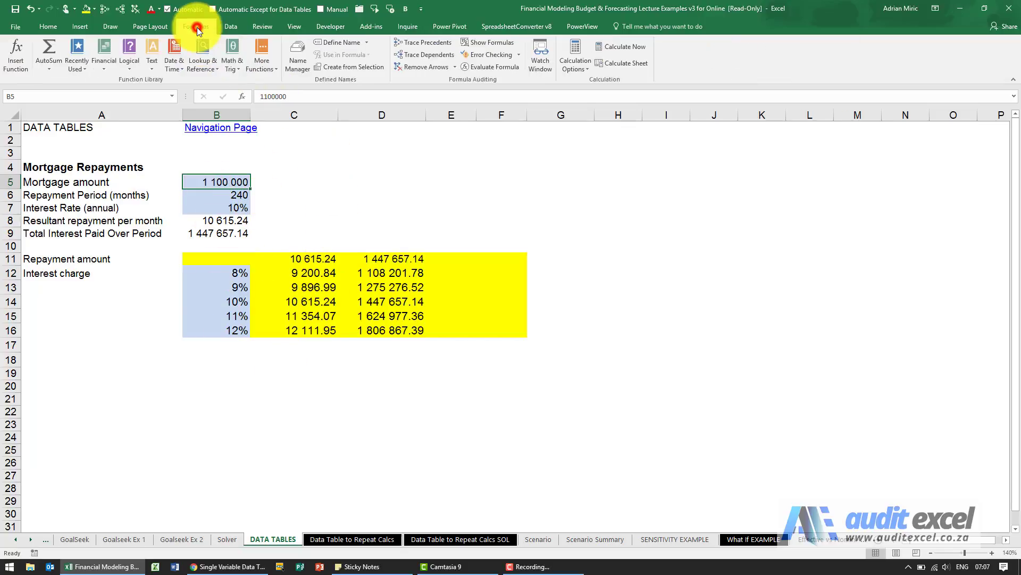
{"action": "left_click", "coordinate": [573, 68]}
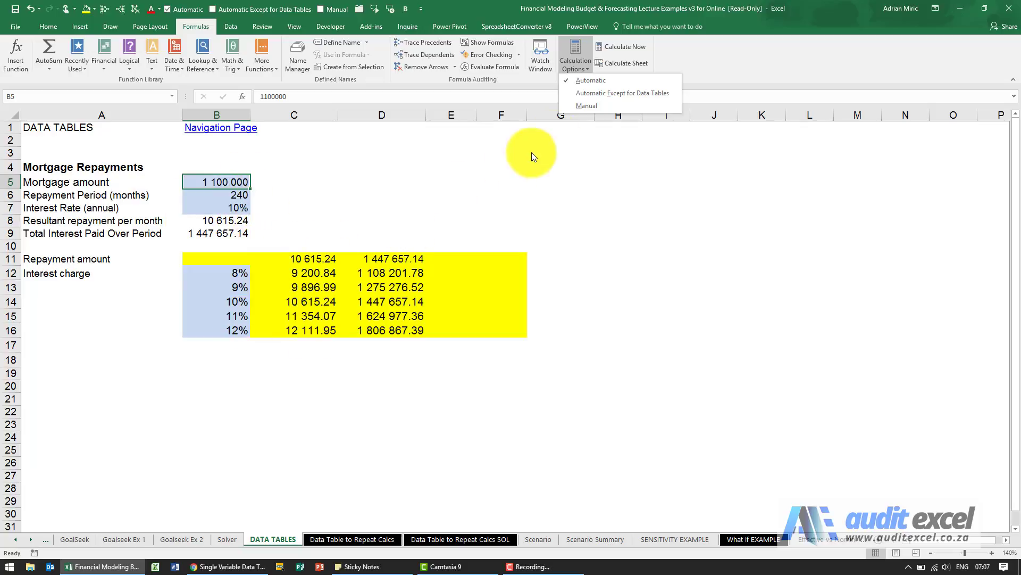
{"action": "left_click", "coordinate": [590, 94]}
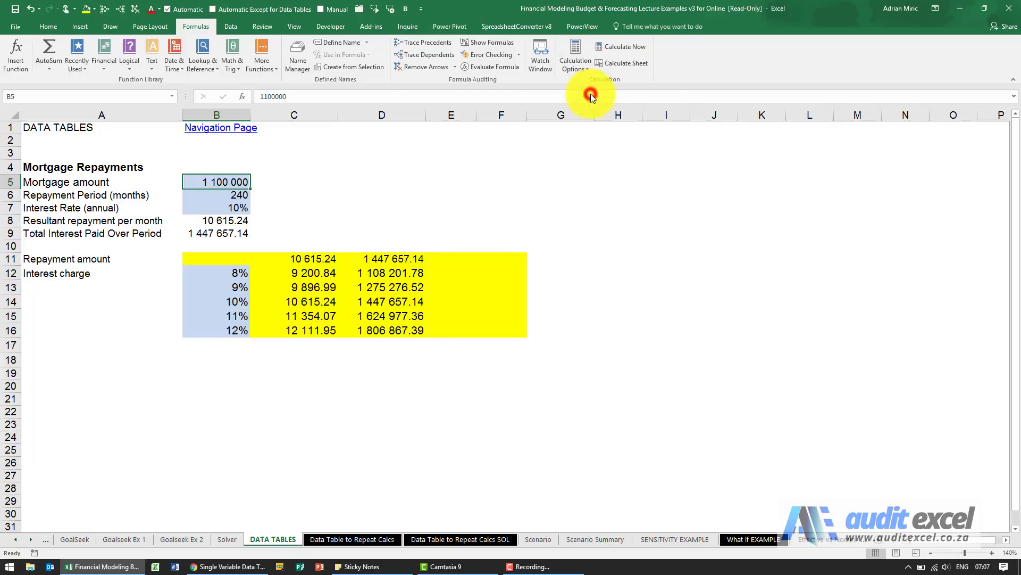
Set the mortgage amount in B5 to 1500000 and manually recalculate the workbook to refresh the data table.
{"action": "left_click", "coordinate": [234, 181]}
{"action": "type", "text": "150"}
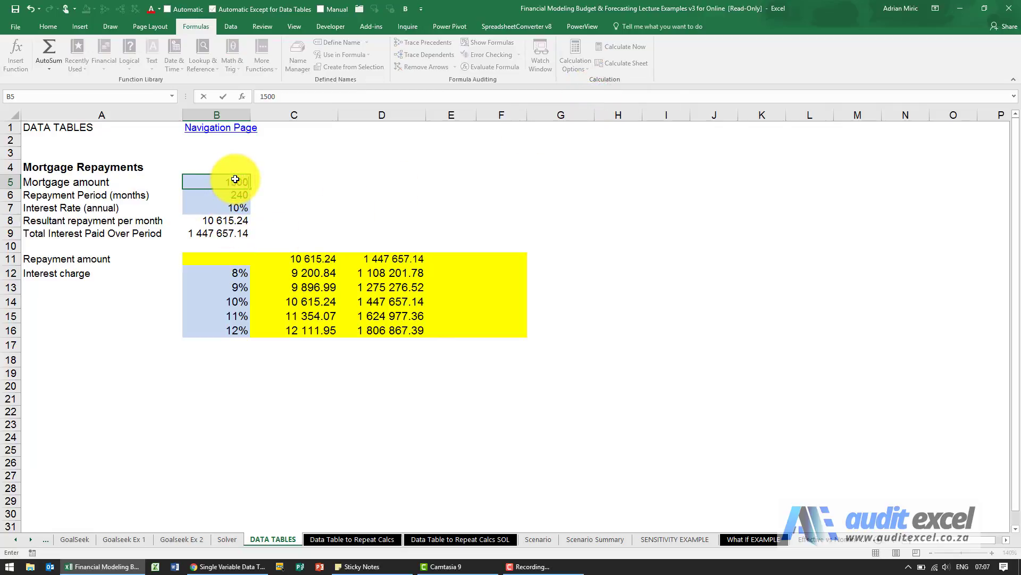
{"action": "key", "text": "Return"}
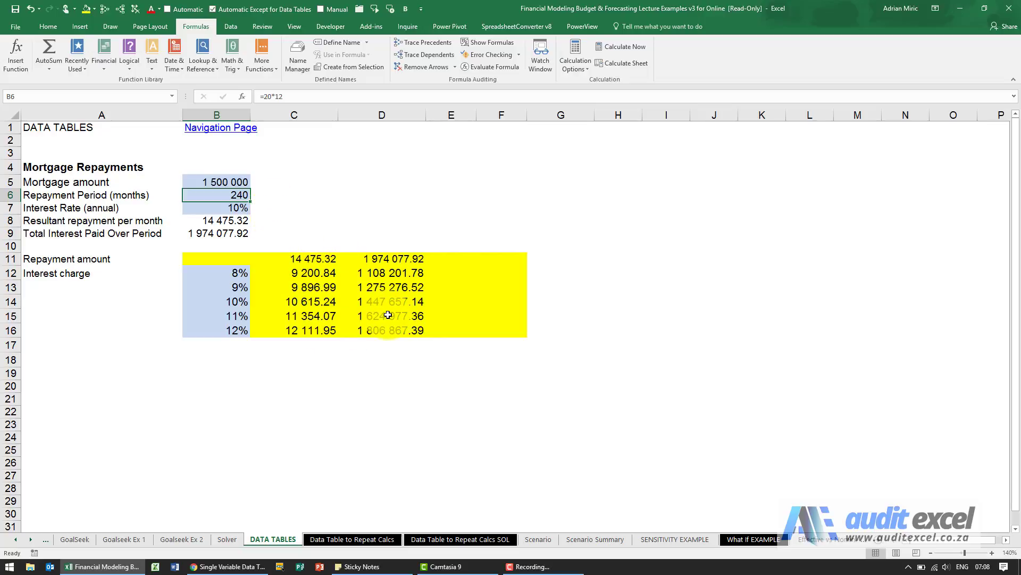
{"action": "key", "text": "F9"}
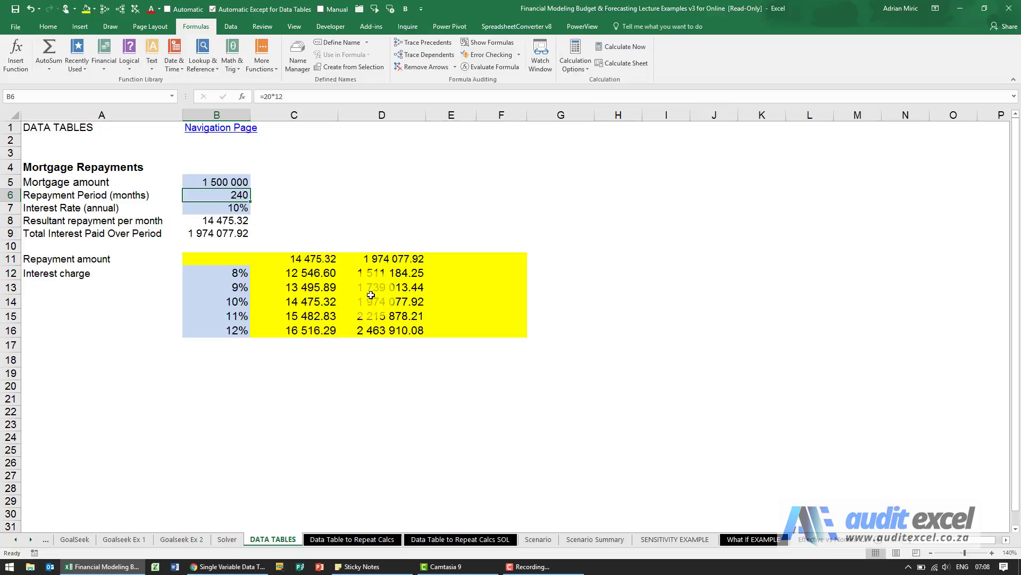
Set the workbook's calculation mode back to Automatic.
{"action": "left_click", "coordinate": [574, 66]}
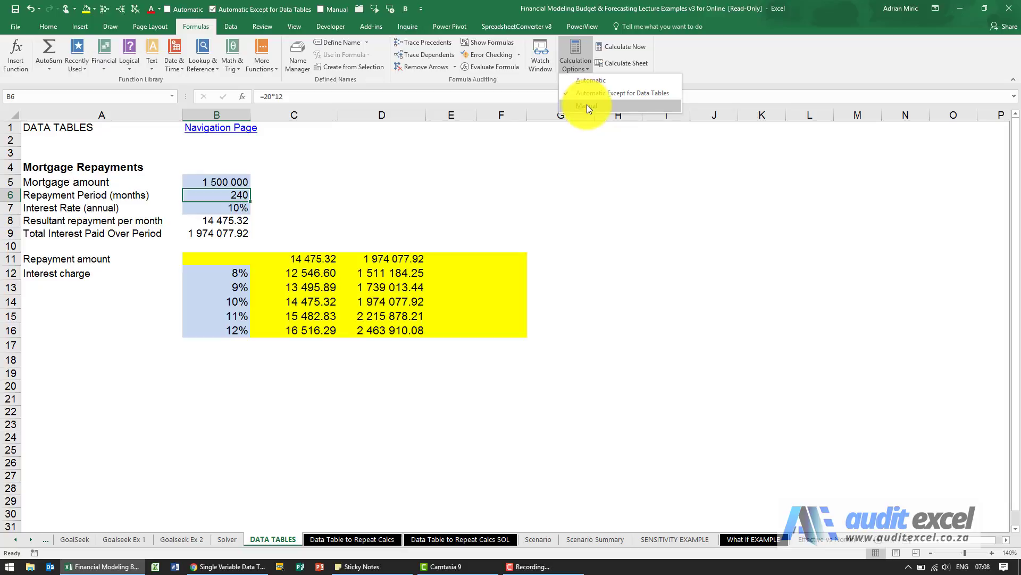
{"action": "left_click", "coordinate": [591, 82]}
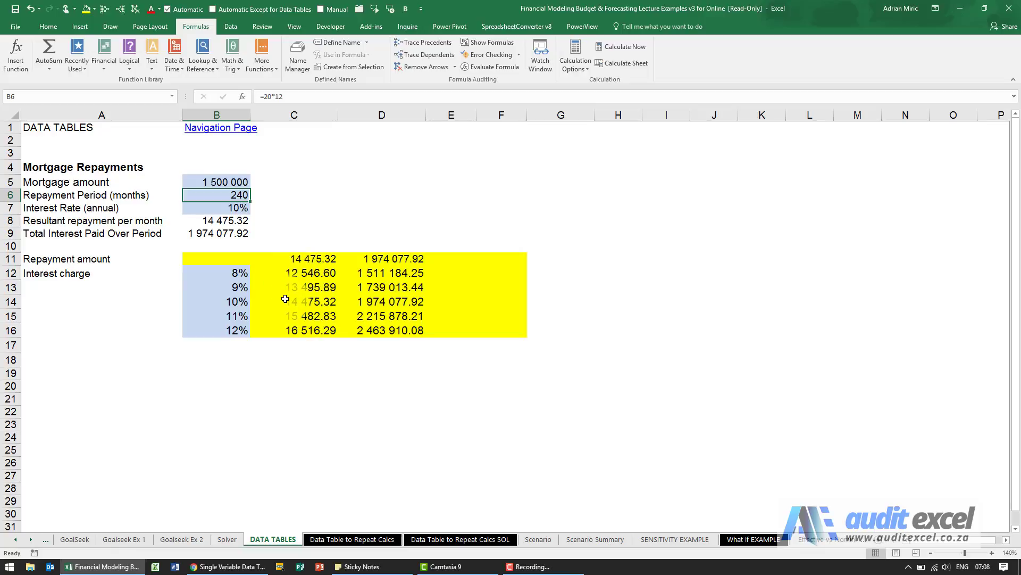
{"action": "left_click", "coordinate": [231, 371]}
Set the mortgage amount in B5 to 1100000, then inspect the monthly repayment formula in B8.
{"action": "left_click", "coordinate": [238, 182]}
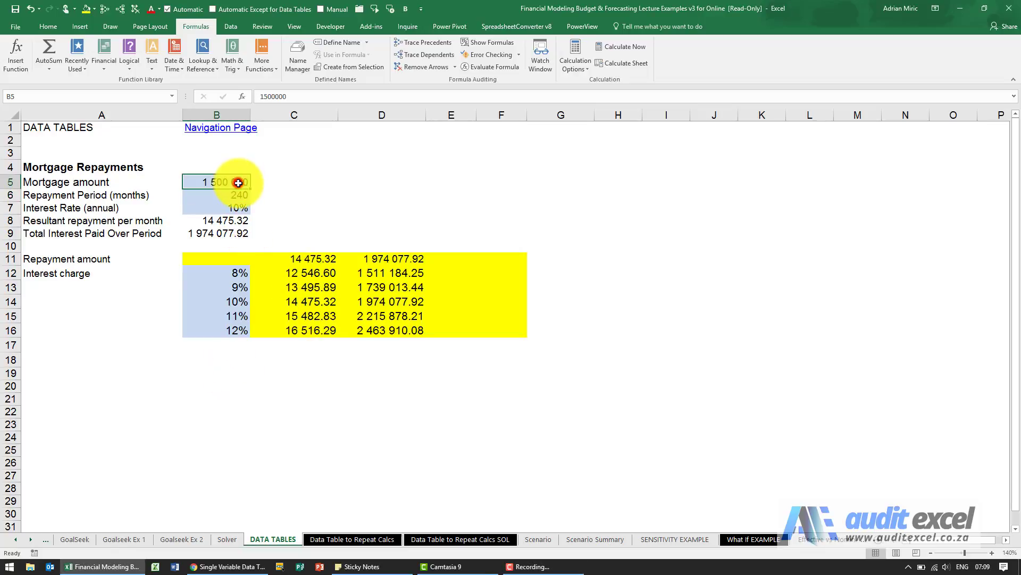
{"action": "type", "text": "1 1"}
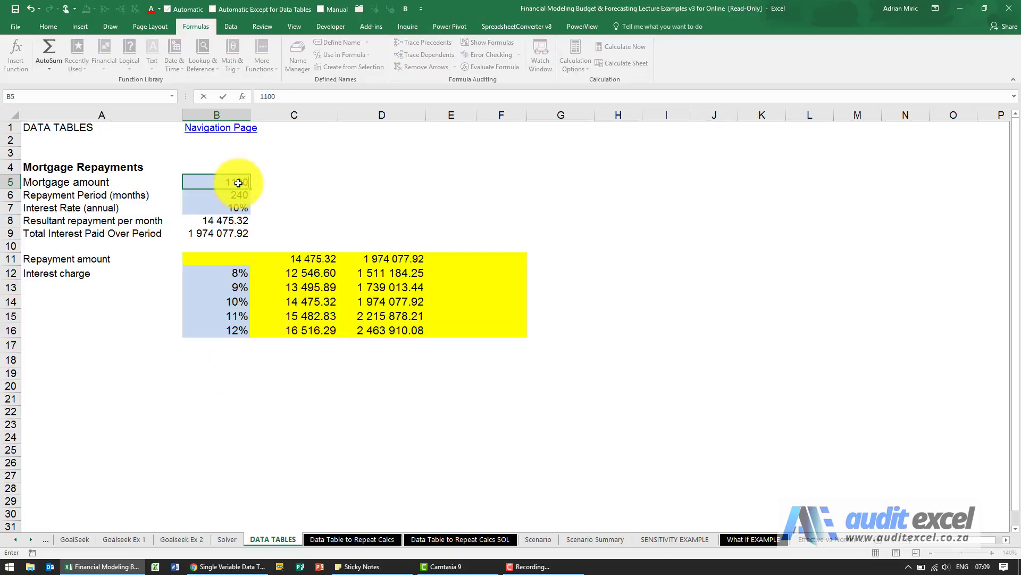
{"action": "type", "text": "00 000"}
{"action": "key", "text": "Return"}
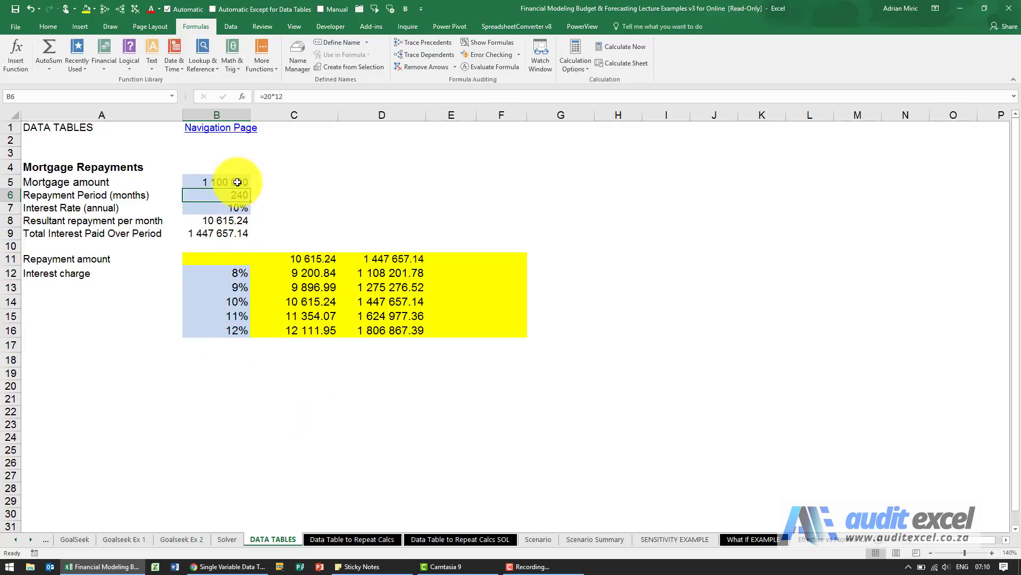
{"action": "left_click", "coordinate": [217, 220]}
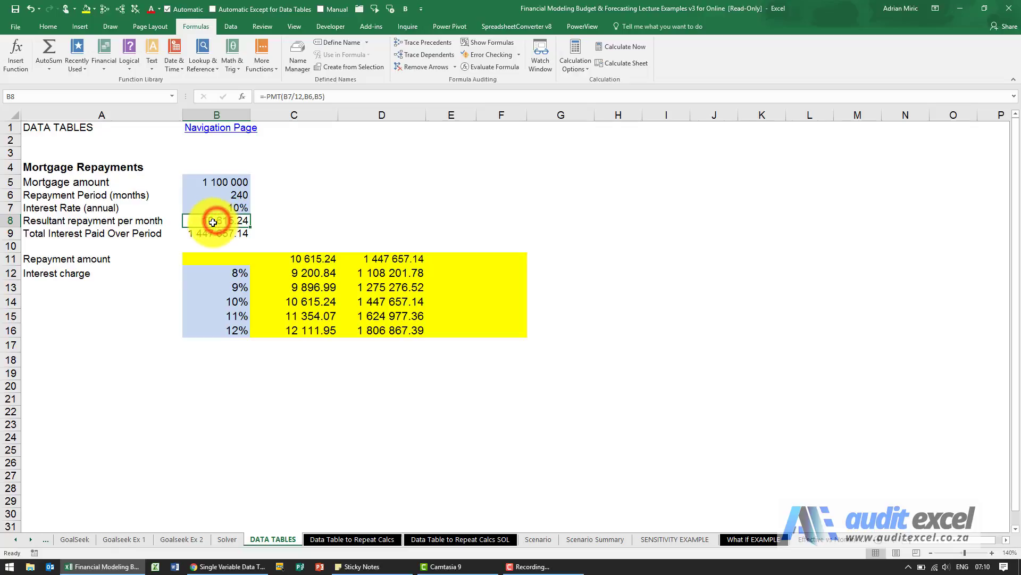